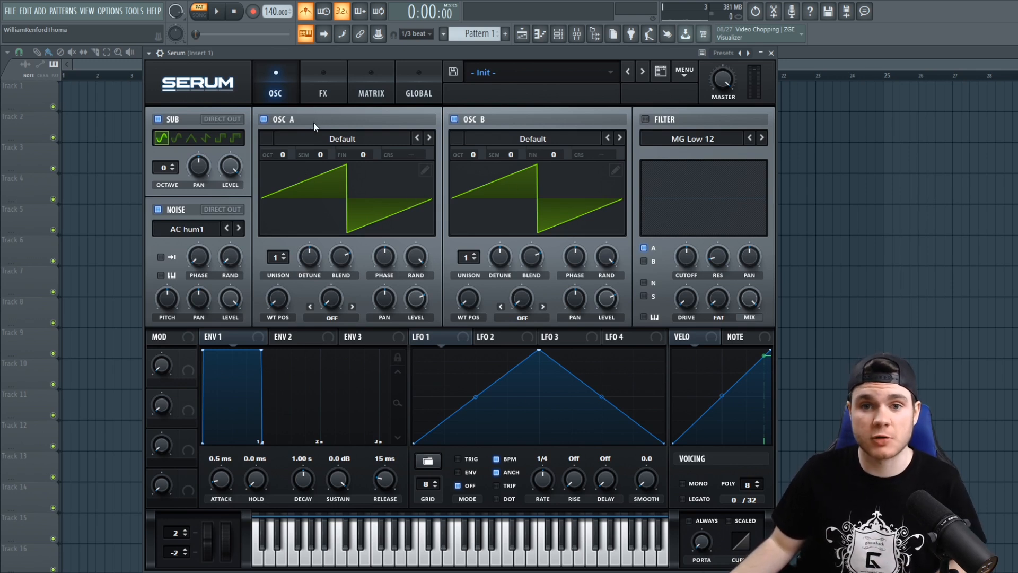
# - Leave only OSC A active and switch on the filter as High 24 with an adjusted cutoff
pyautogui.click(266, 119)
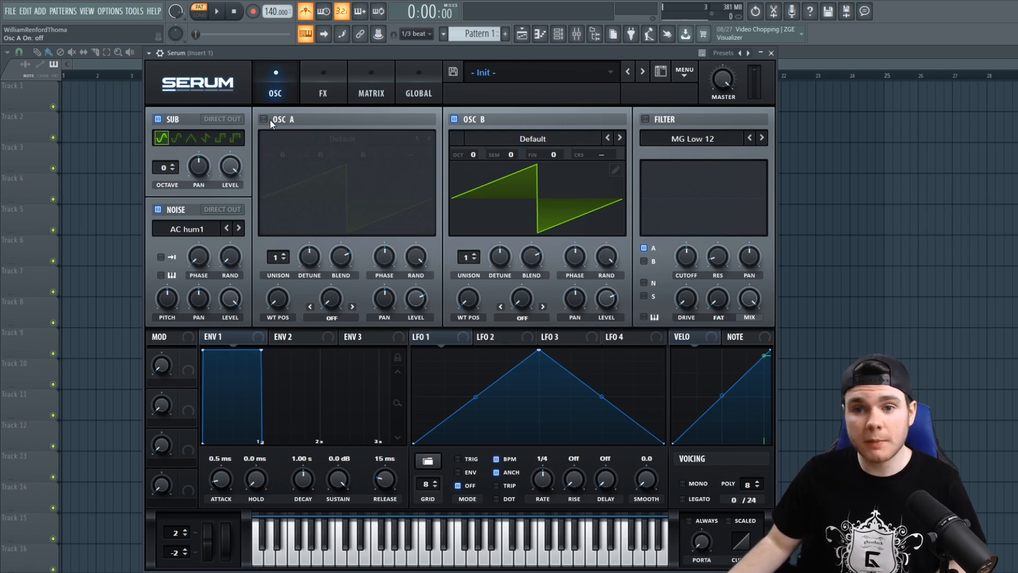
pyautogui.click(456, 119)
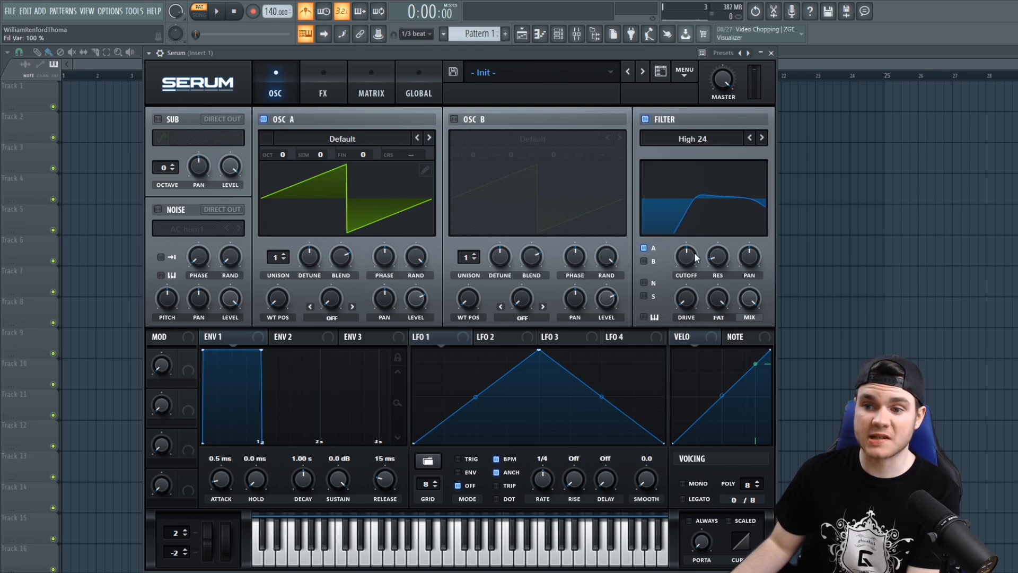
pyautogui.moveTo(695, 254); pyautogui.dragTo(691, 263)
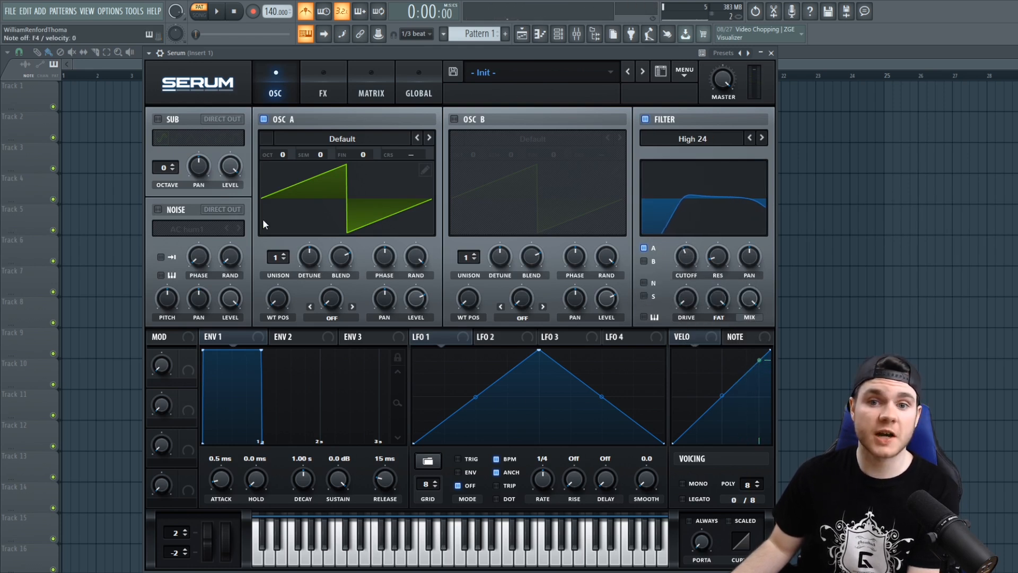
# - Set OSC A's warp mode to Mirror with a warp amount of about 48%
pyautogui.click(324, 318)
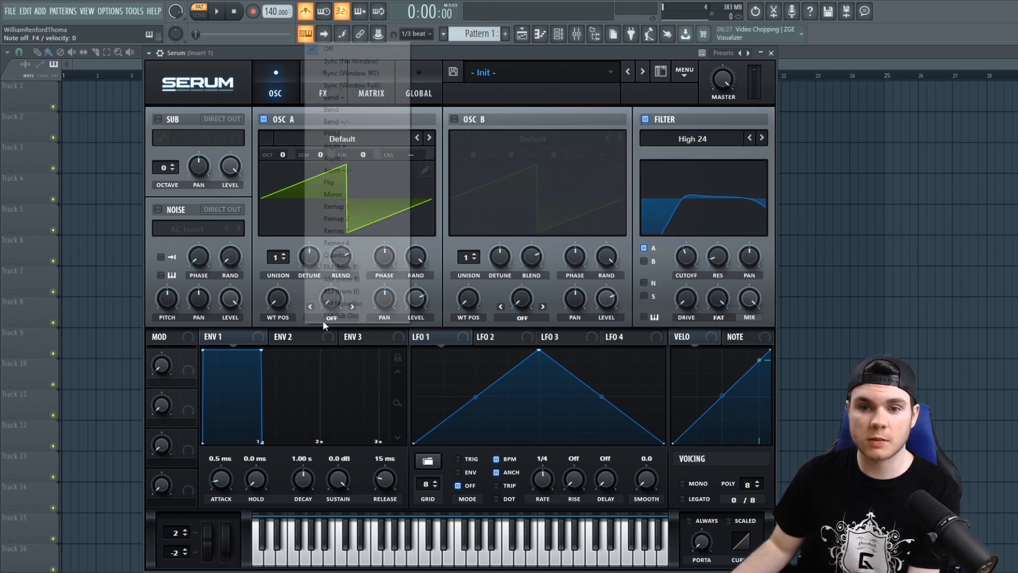
pyautogui.click(344, 195)
pyautogui.moveTo(332, 299); pyautogui.dragTo(334, 241)
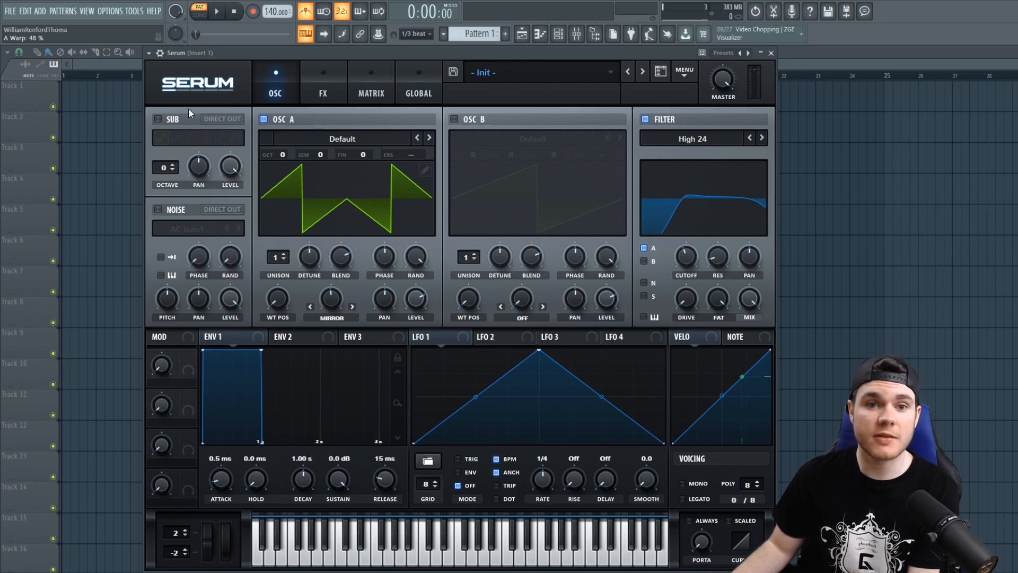
# - Enable the sub oscillator with Direct Out at octave -2, and raise OSC A's warp amount to about 52%
pyautogui.click(159, 118)
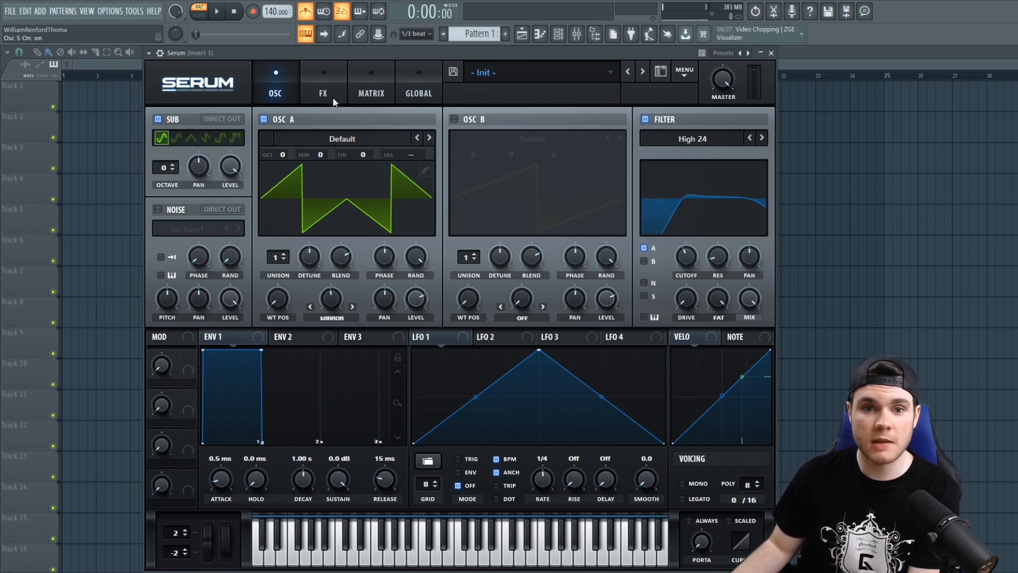
pyautogui.click(233, 118)
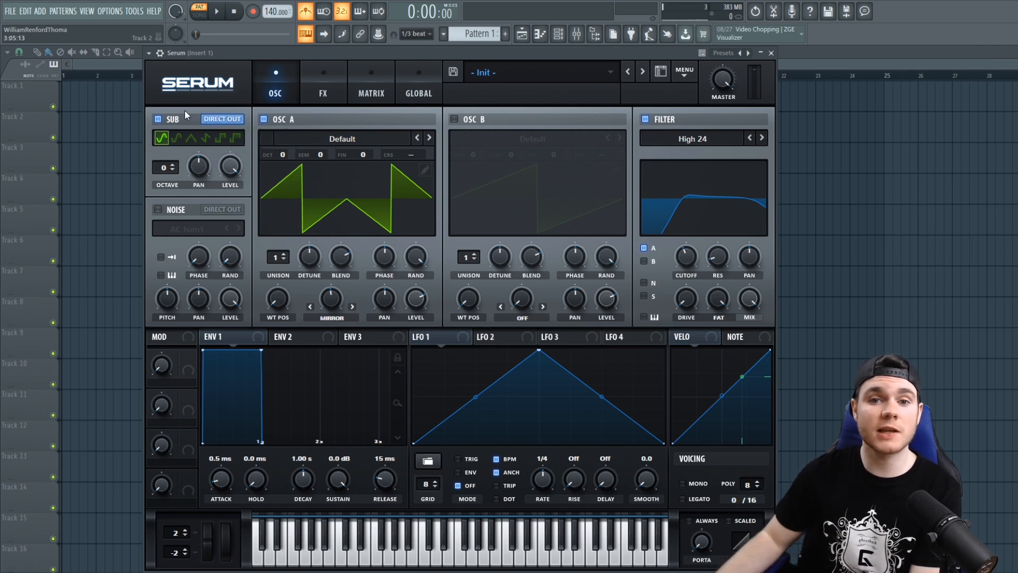
pyautogui.click(264, 119)
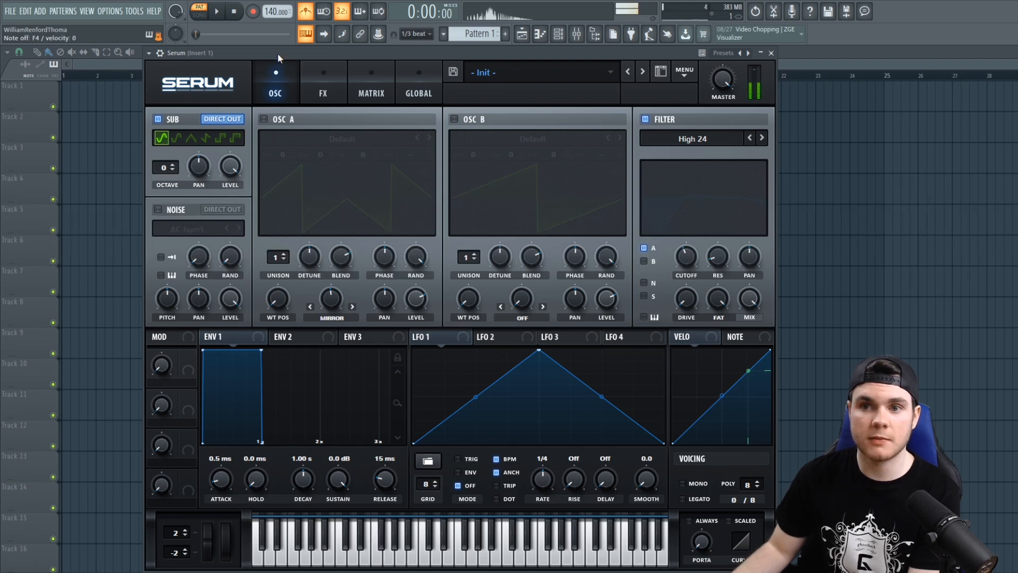
pyautogui.click(173, 169)
pyautogui.click(173, 170)
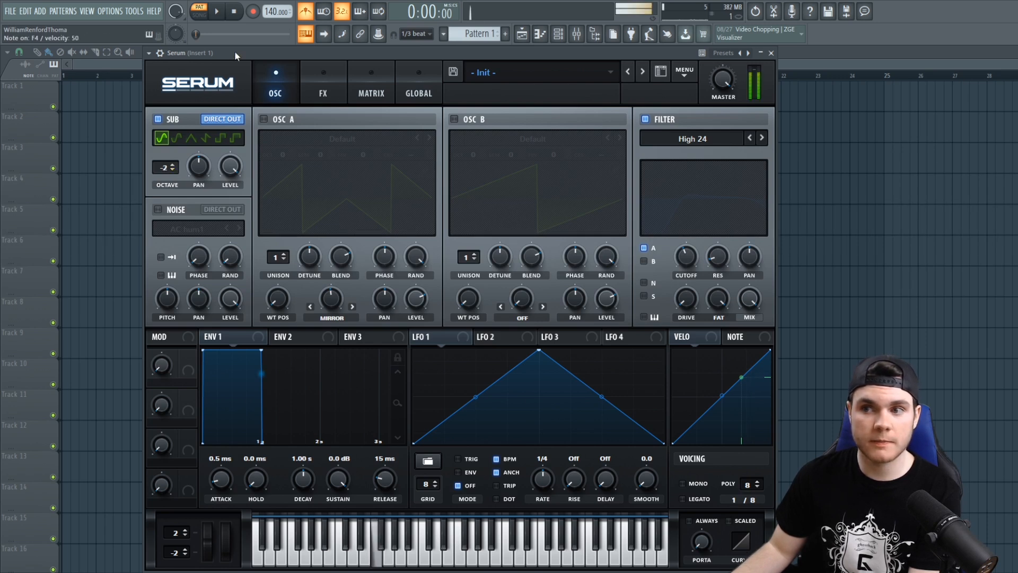
pyautogui.click(264, 119)
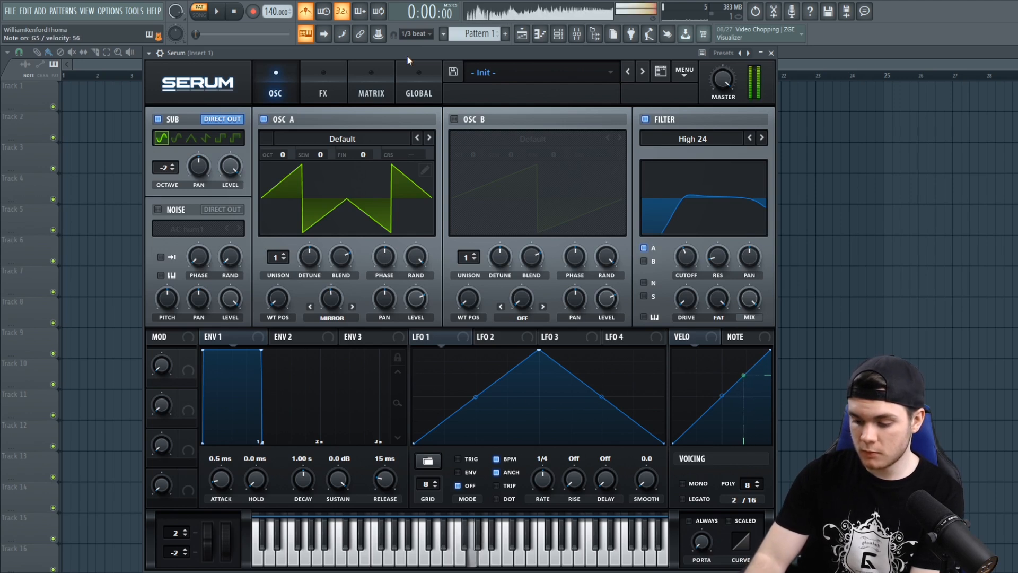
pyautogui.moveTo(330, 300)
pyautogui.mouseDown()
pyautogui.moveTo(329, 313)
pyautogui.moveTo(347, 240)
pyautogui.moveTo(346, 305)
pyautogui.moveTo(344, 292)
pyautogui.mouseUp()
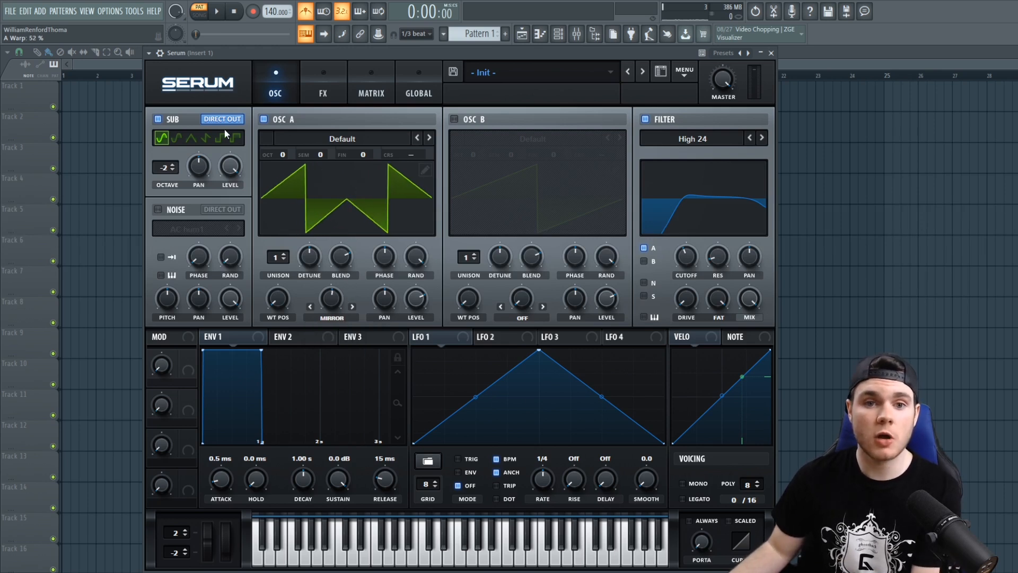
# - Solo the sub oscillator at octave 0 by disabling OSC A, and compare its sine and RoundRect shapes
pyautogui.click(176, 139)
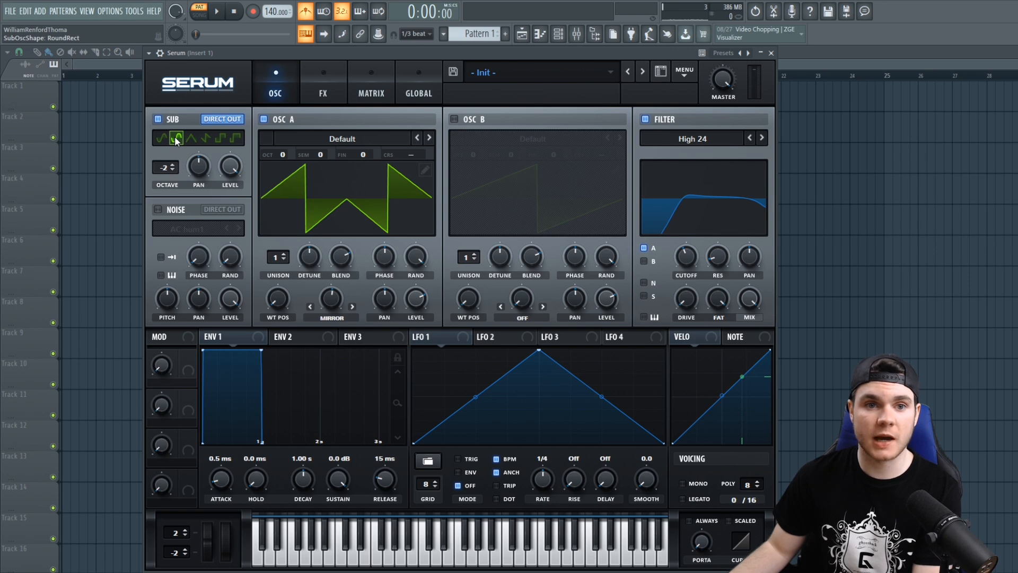
pyautogui.click(264, 119)
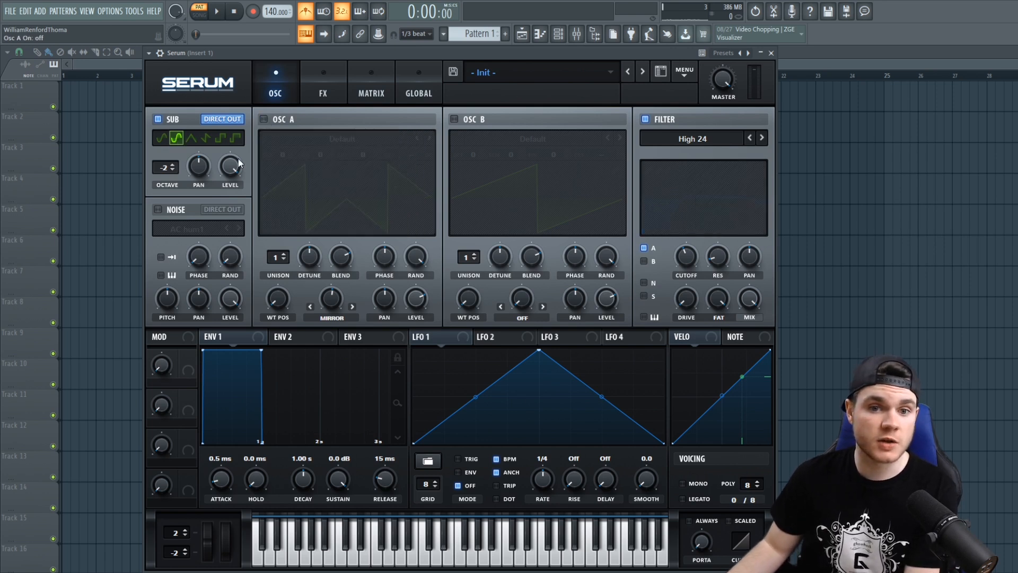
pyautogui.click(173, 165)
pyautogui.click(173, 164)
pyautogui.click(158, 139)
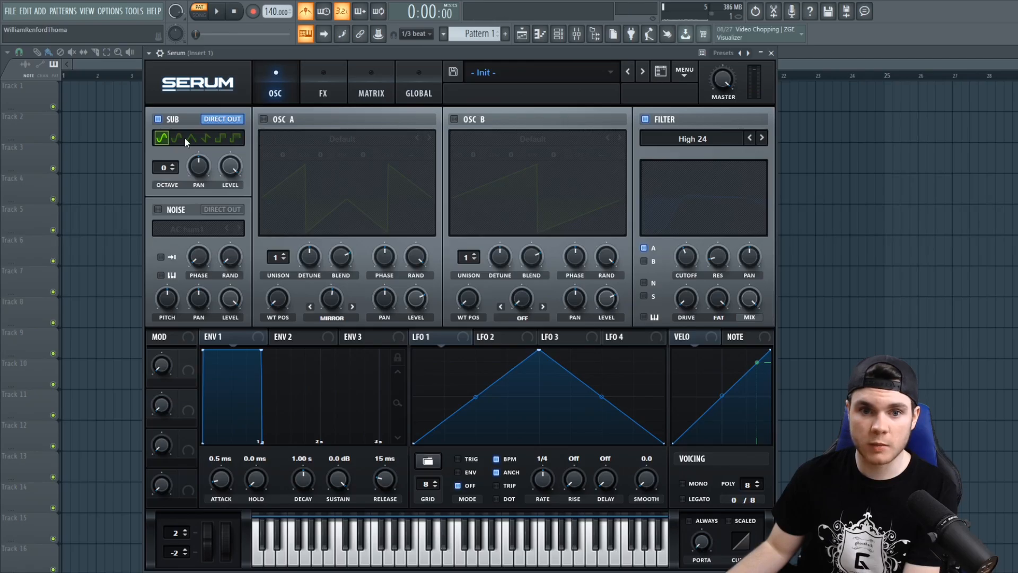
pyautogui.click(177, 139)
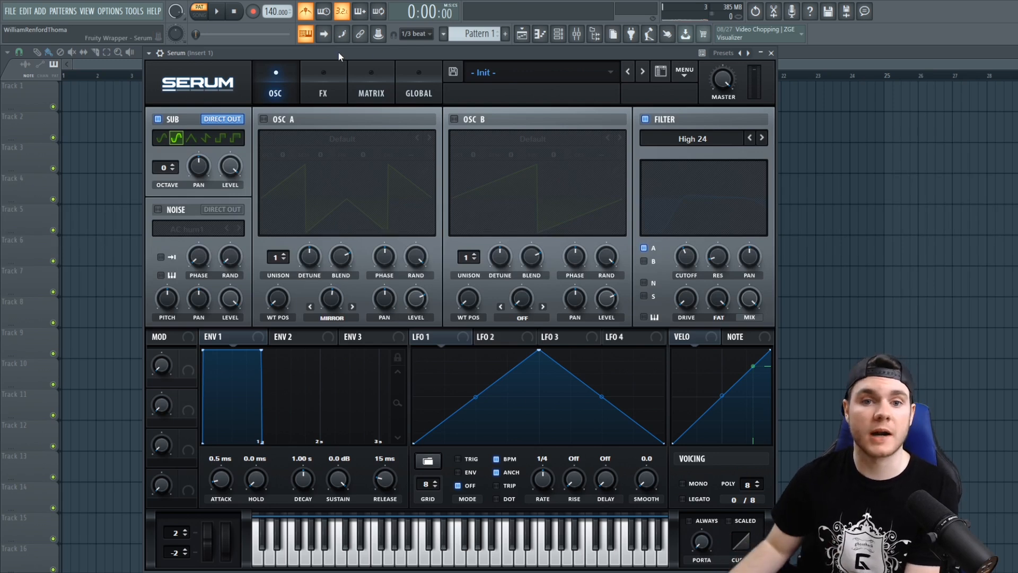
# - Audition the sub oscillator's sine, RoundRect, triangle, saw, square and pulse shapes one by one
pyautogui.click(162, 137)
pyautogui.click(177, 138)
pyautogui.click(191, 138)
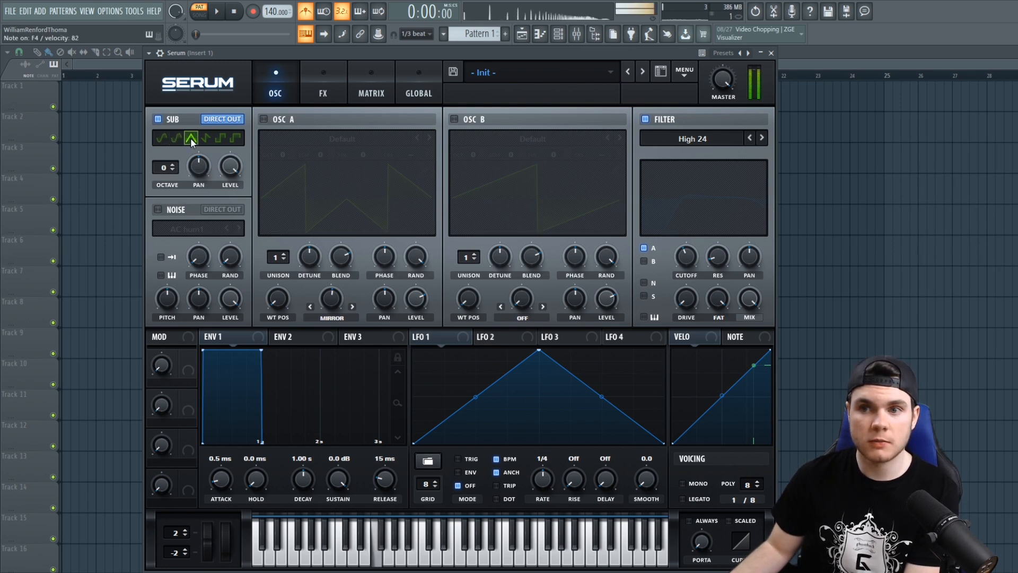
pyautogui.click(206, 139)
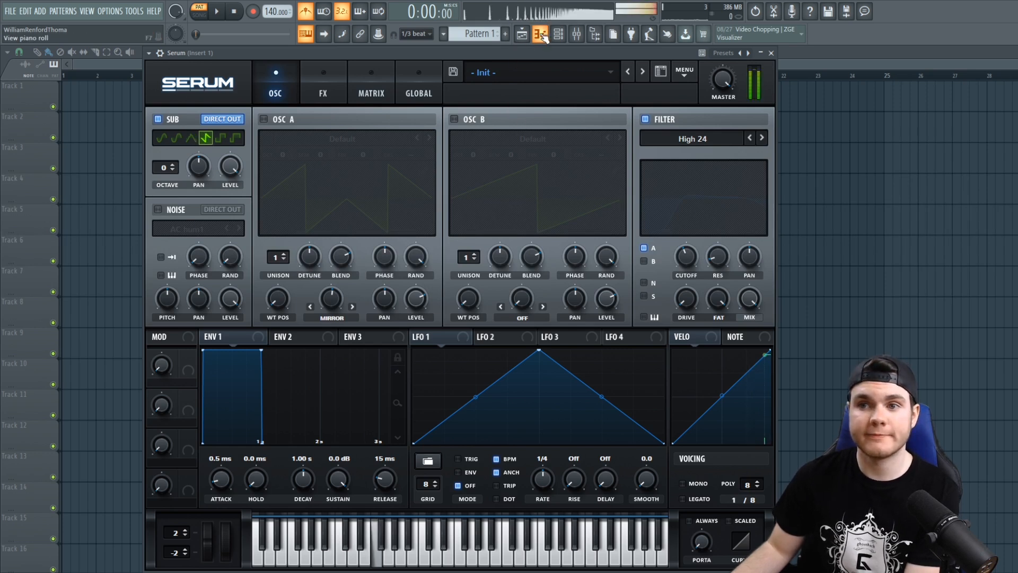
pyautogui.click(221, 138)
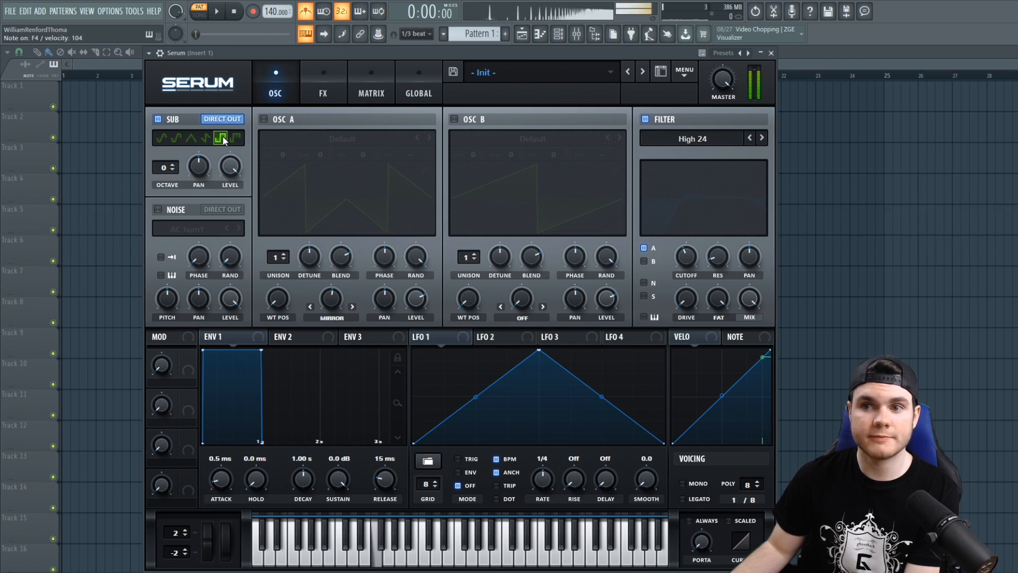
pyautogui.click(235, 138)
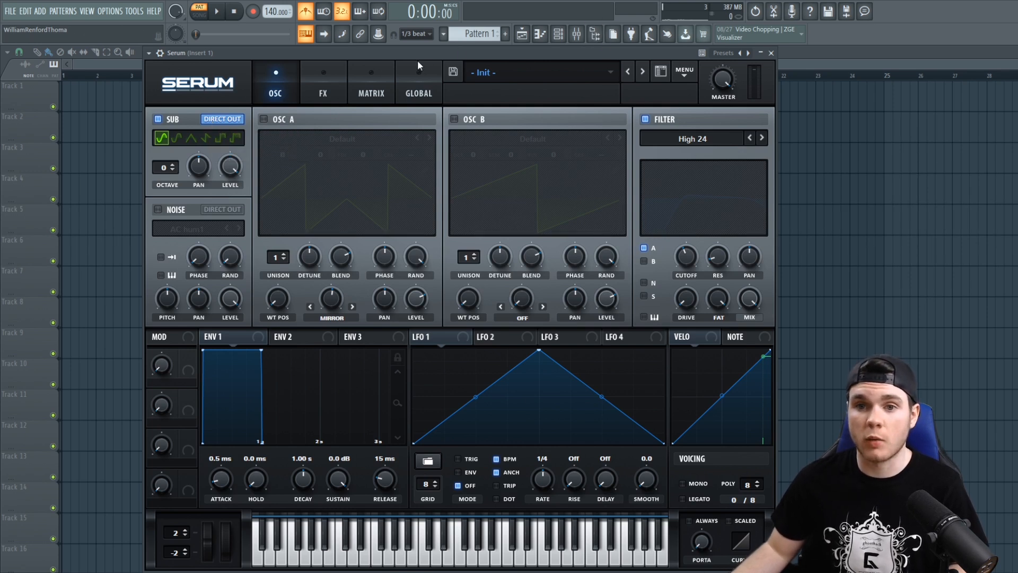
pyautogui.click(321, 79)
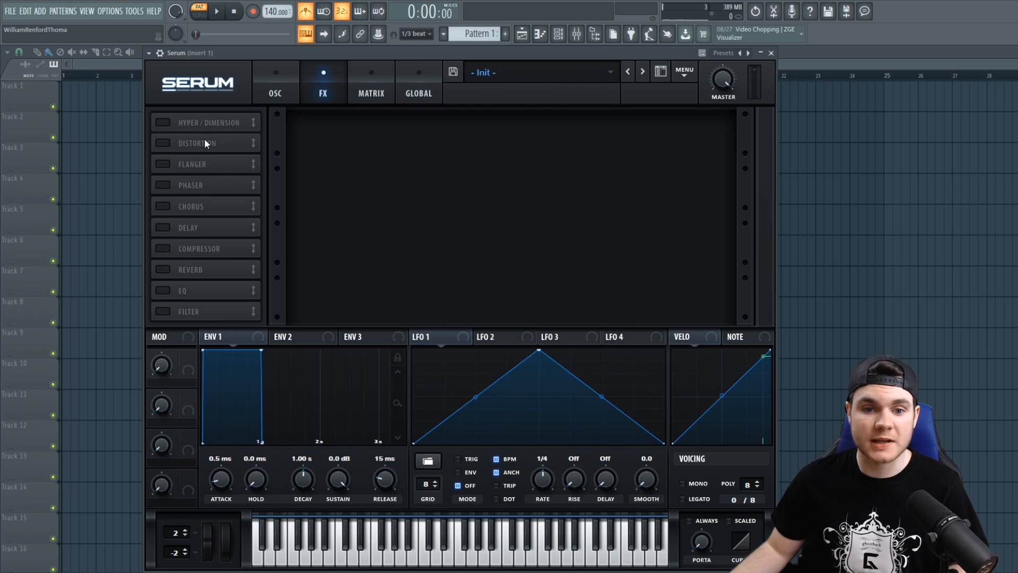
pyautogui.click(270, 77)
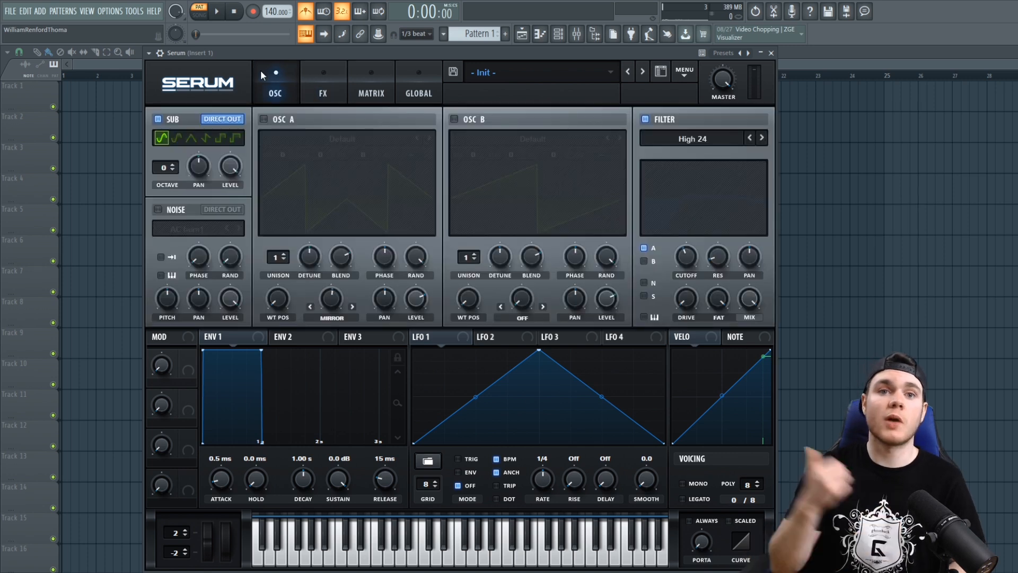
pyautogui.click(316, 76)
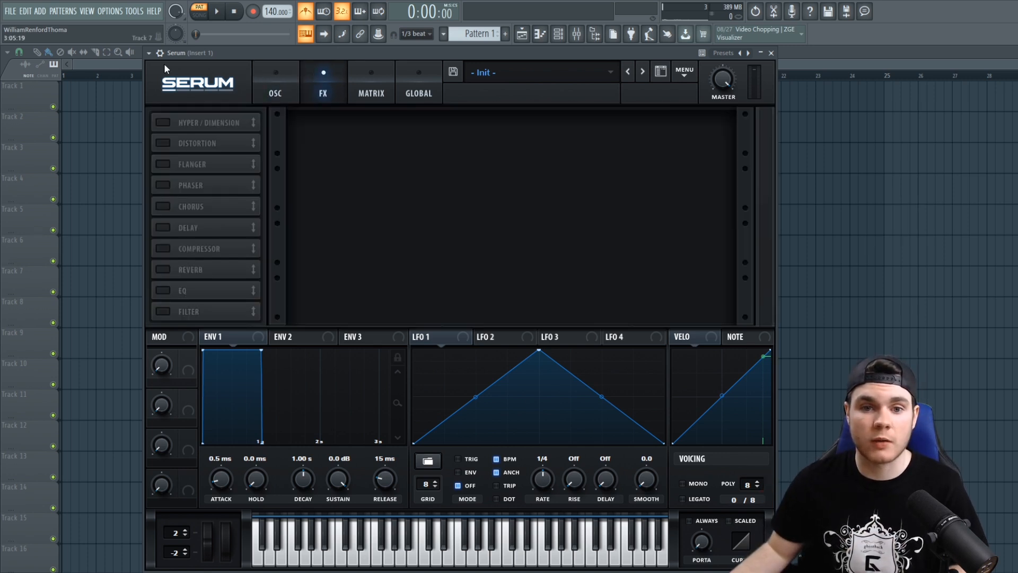
pyautogui.click(263, 81)
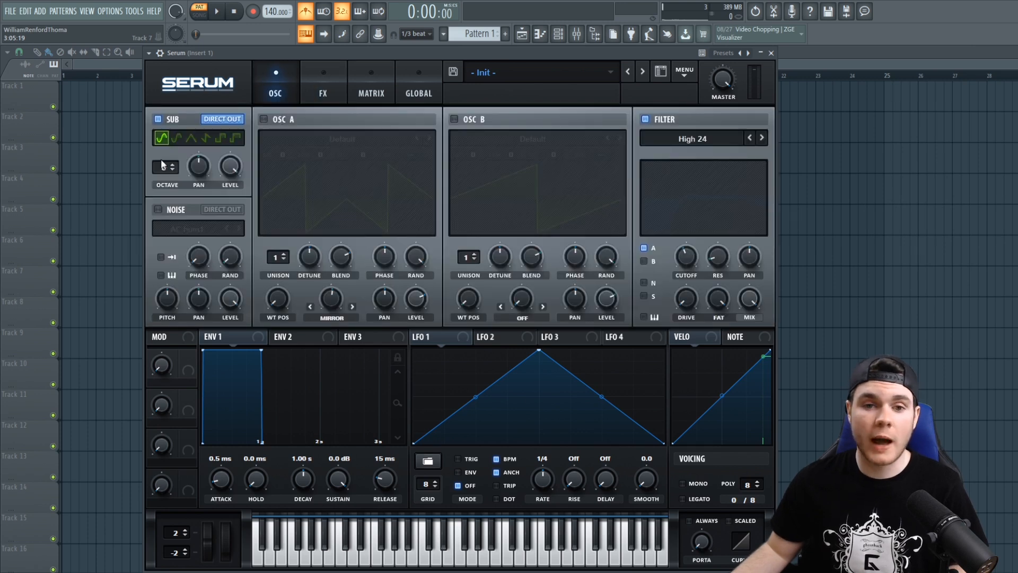
# - Try an EQ effect with its low band as a high-pass at 457 Hz, and switch the EQ off again
pyautogui.click(320, 75)
pyautogui.click(162, 290)
pyautogui.click(469, 148)
pyautogui.moveTo(365, 125)
pyautogui.mouseDown()
pyautogui.moveTo(369, 104)
pyautogui.moveTo(371, 117)
pyautogui.mouseUp()
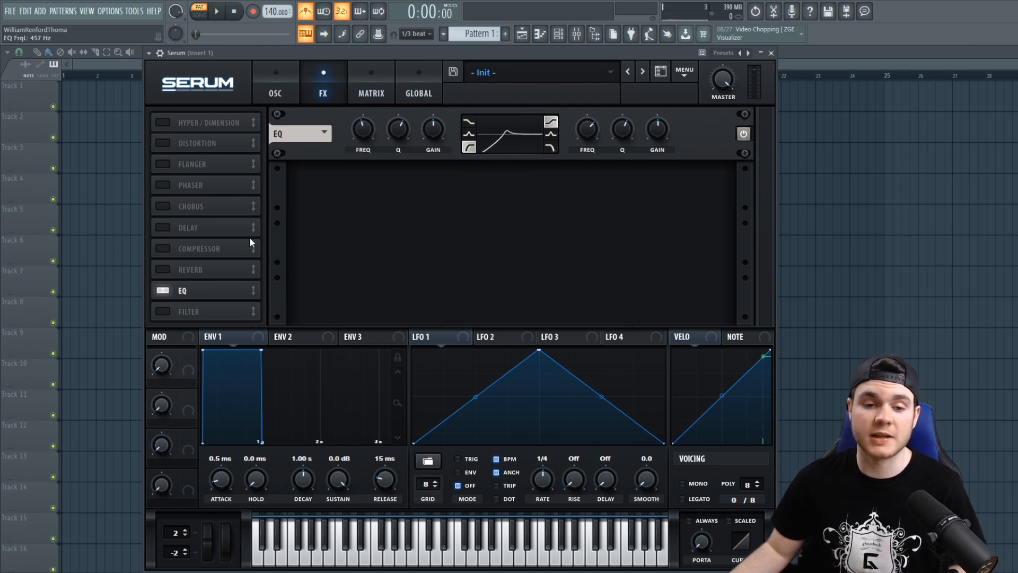
pyautogui.click(164, 290)
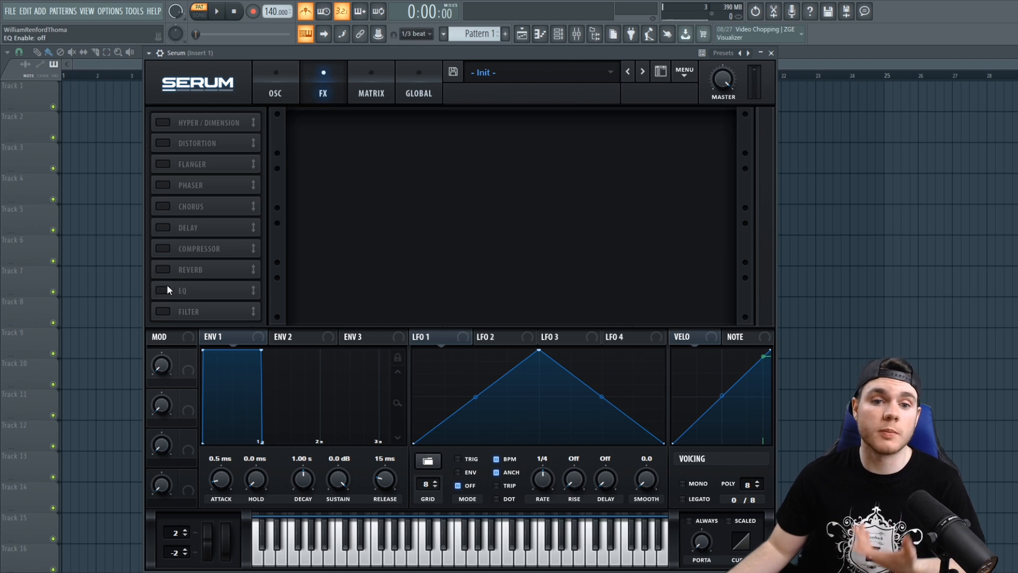
pyautogui.click(256, 80)
# - Check the sub together with OSC A, switch OSC A back off, and turn the sub's level down
pyautogui.click(264, 119)
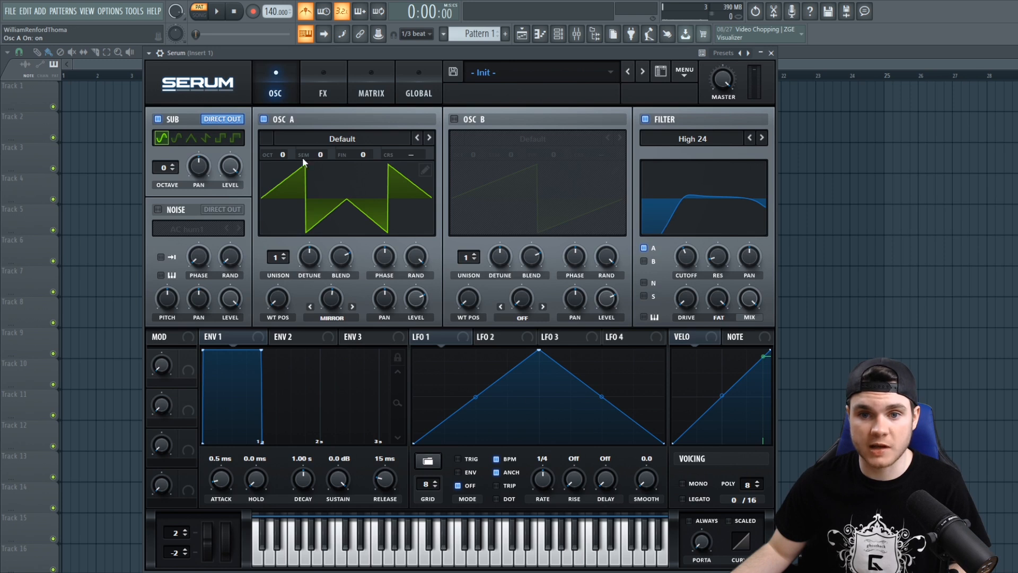
pyautogui.click(267, 120)
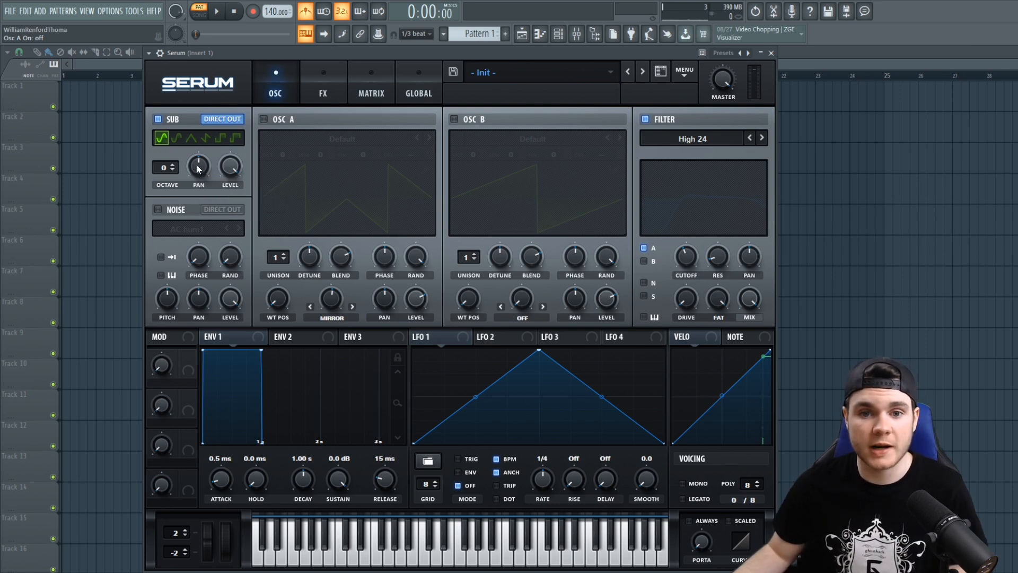
pyautogui.moveTo(230, 168)
pyautogui.mouseDown()
pyautogui.moveTo(224, 236)
pyautogui.moveTo(245, 147)
pyautogui.moveTo(214, 345)
pyautogui.moveTo(215, 172)
pyautogui.mouseUp()
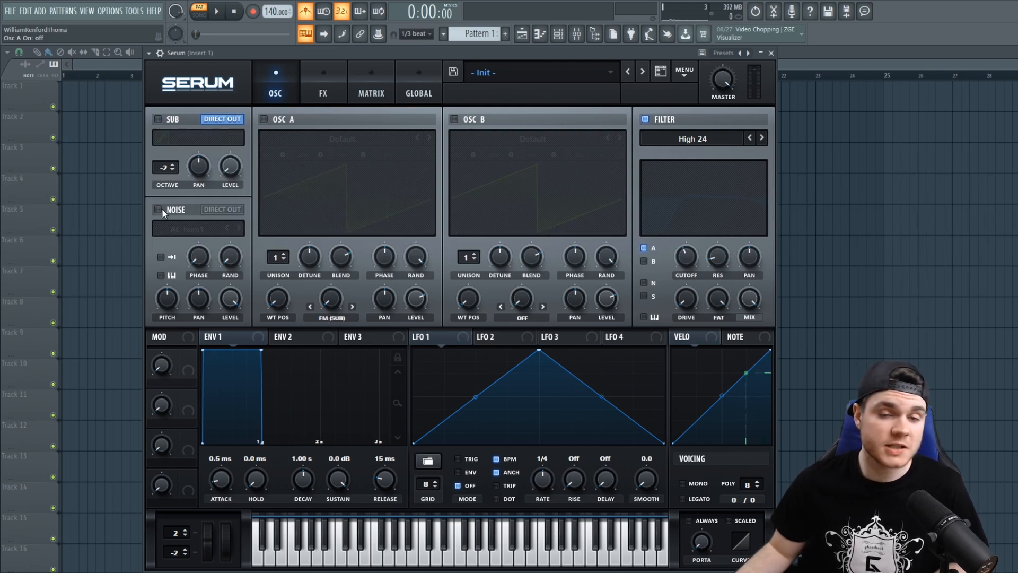
# - Enable the noise oscillator and browse its noise categories, including the Analog samples, keeping AC hum1
pyautogui.click(160, 209)
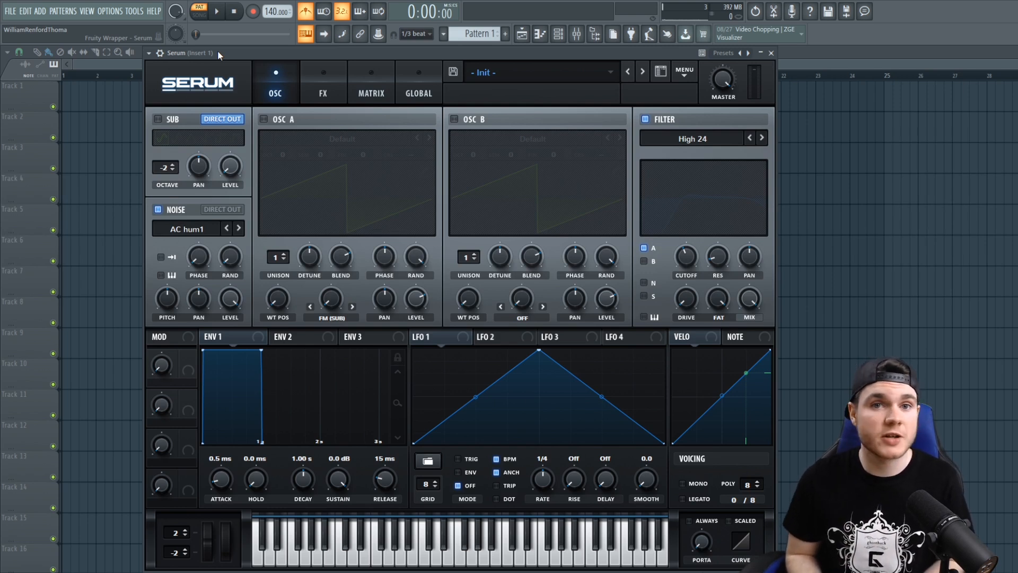
pyautogui.click(182, 230)
pyautogui.moveTo(185, 244)
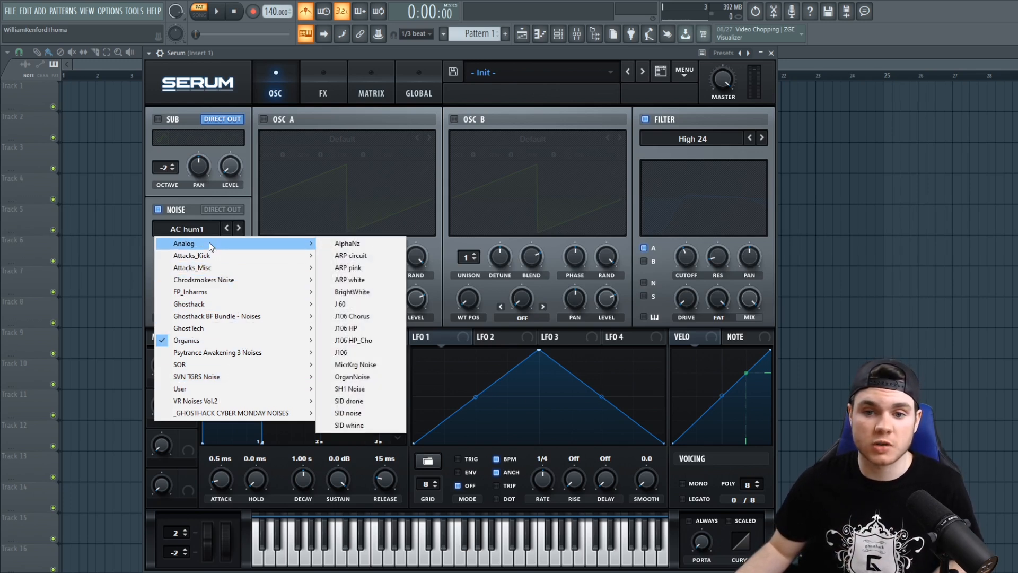
pyautogui.click(227, 55)
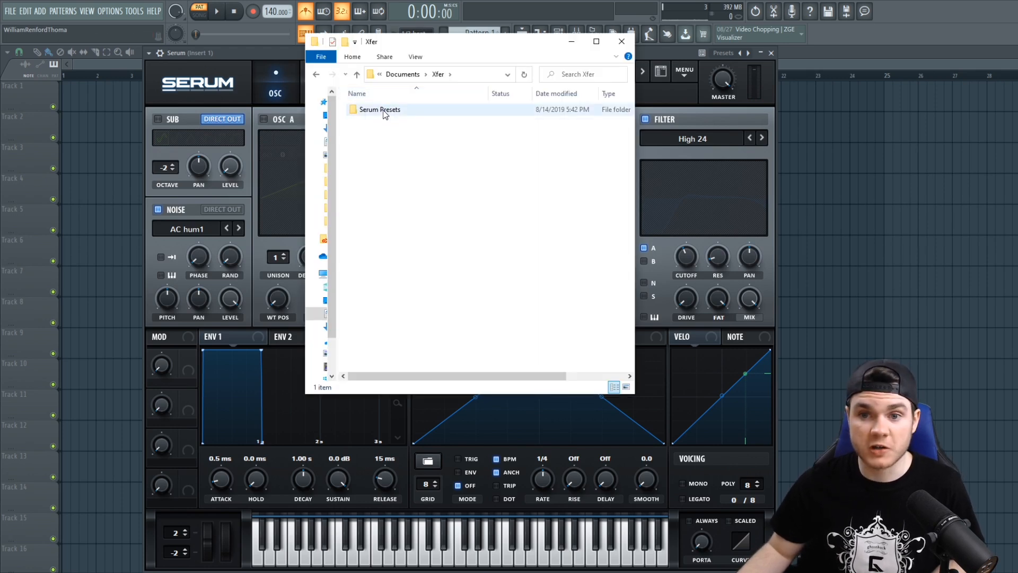
# - In File Explorer, open the Analog folder under Serum Presets > Noises and play the ARP white sample
pyautogui.doubleClick(383, 110)
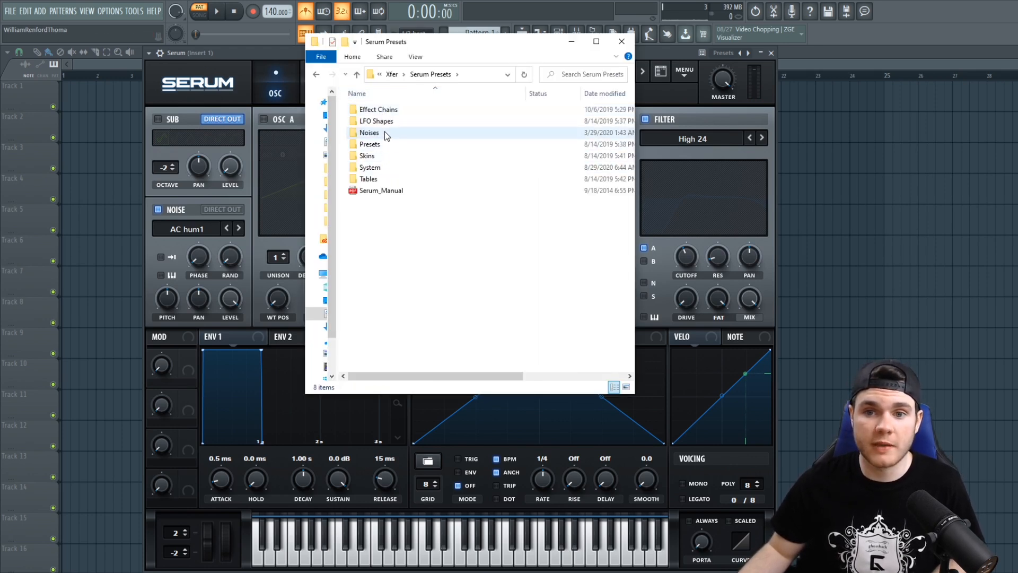
pyautogui.doubleClick(385, 133)
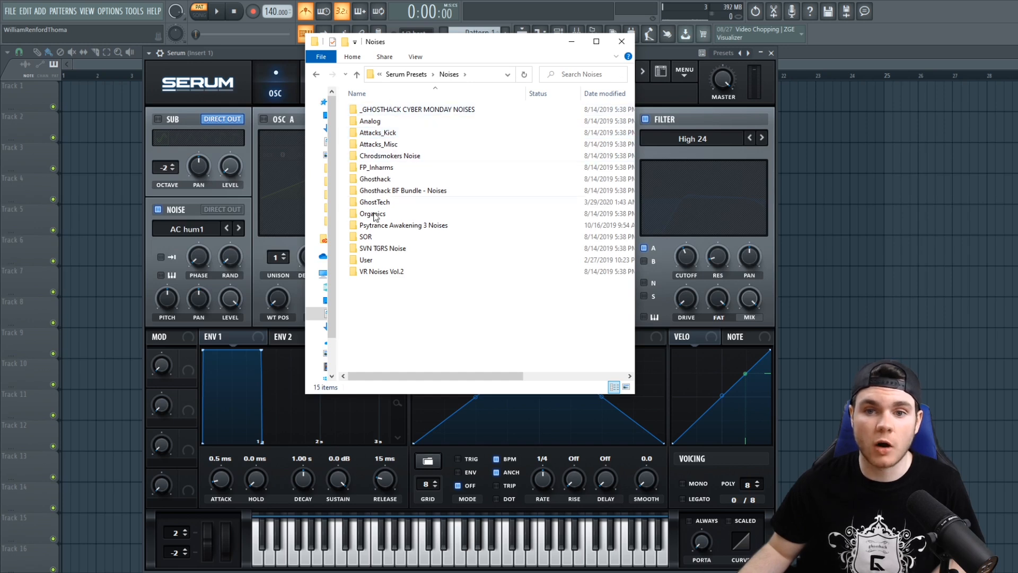
pyautogui.doubleClick(388, 122)
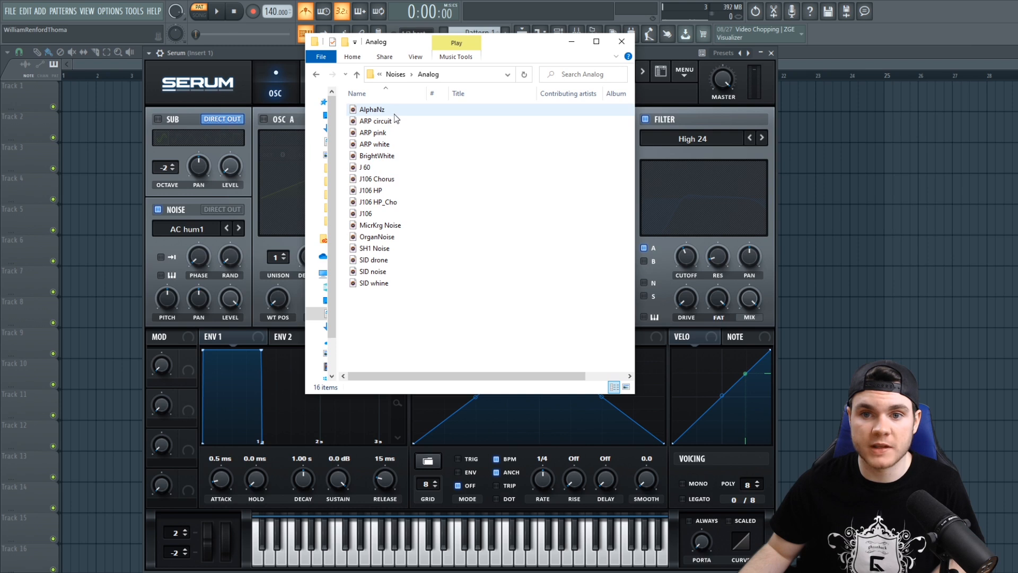
pyautogui.doubleClick(388, 144)
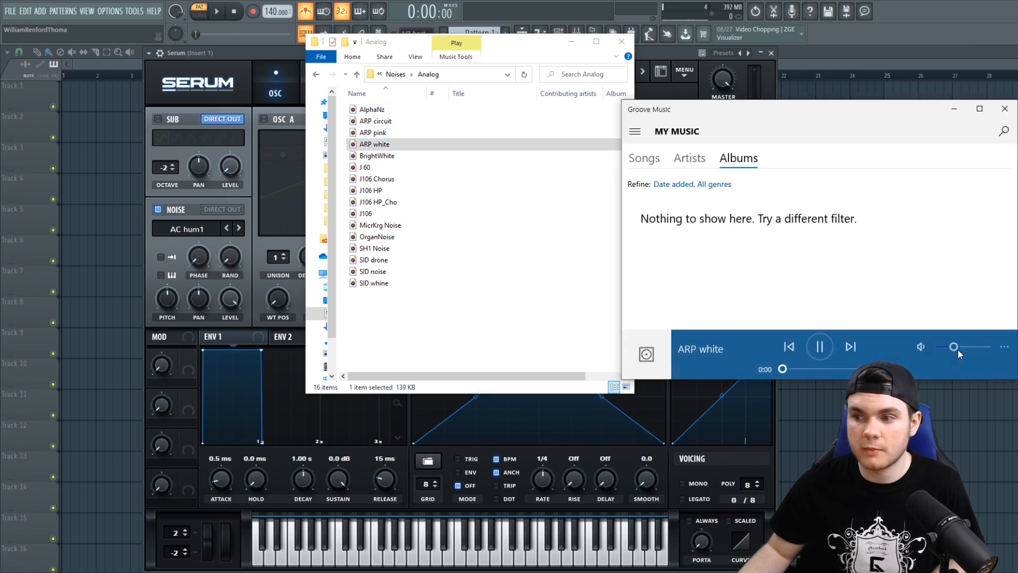
# - Close the music player and load the Horns Of Fear sample into the noise oscillator
pyautogui.click(1005, 108)
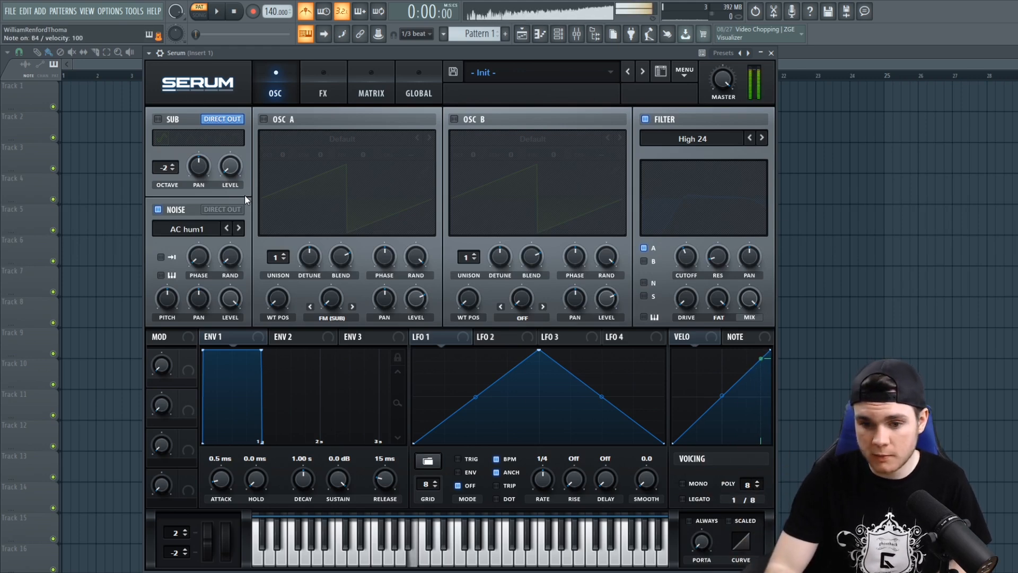
pyautogui.click(197, 230)
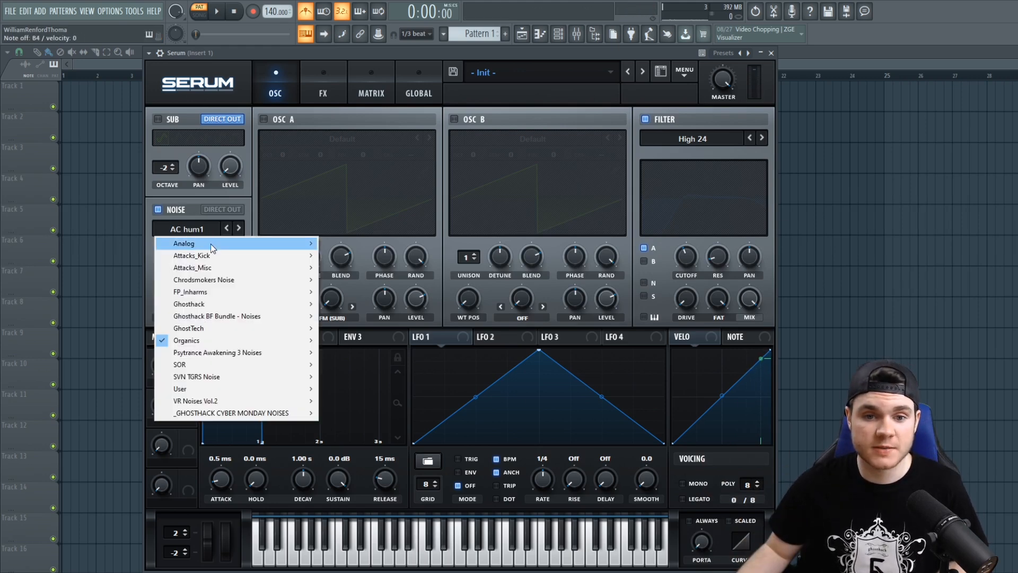
pyautogui.moveTo(309, 269)
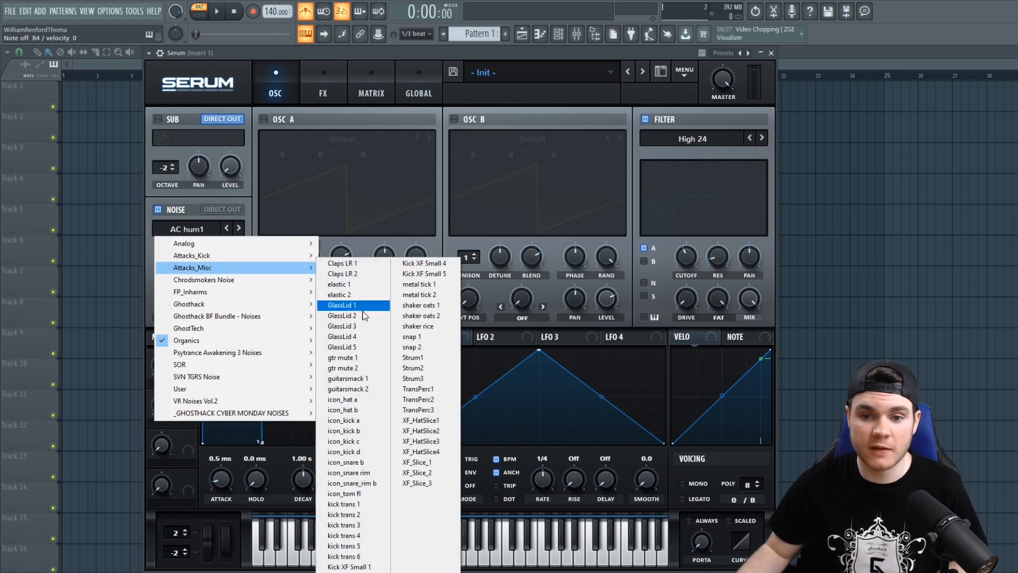
pyautogui.click(367, 348)
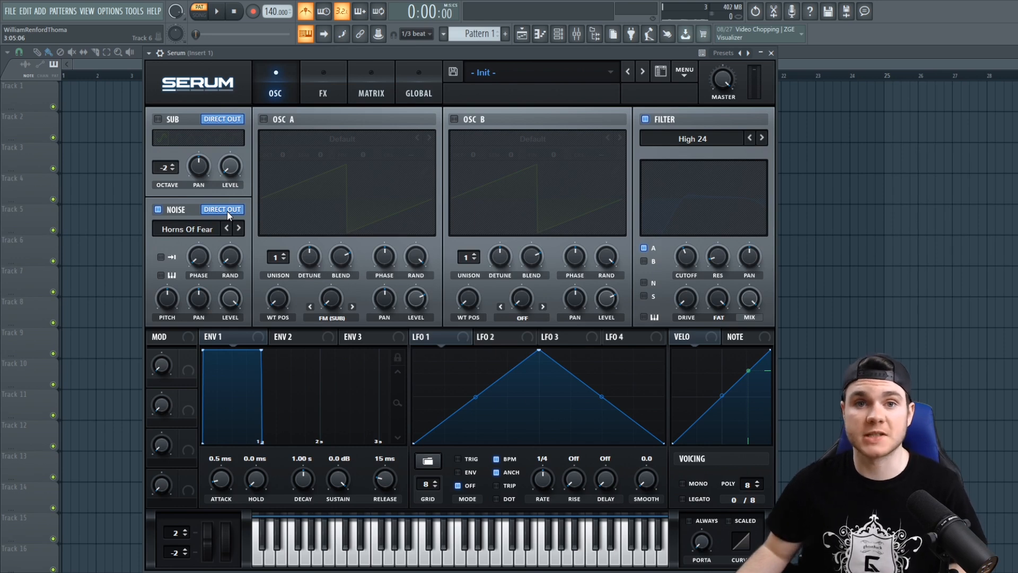
# - Check the effects page in relation to the noise's Direct Out routing, and return to the oscillator page
pyautogui.click(314, 80)
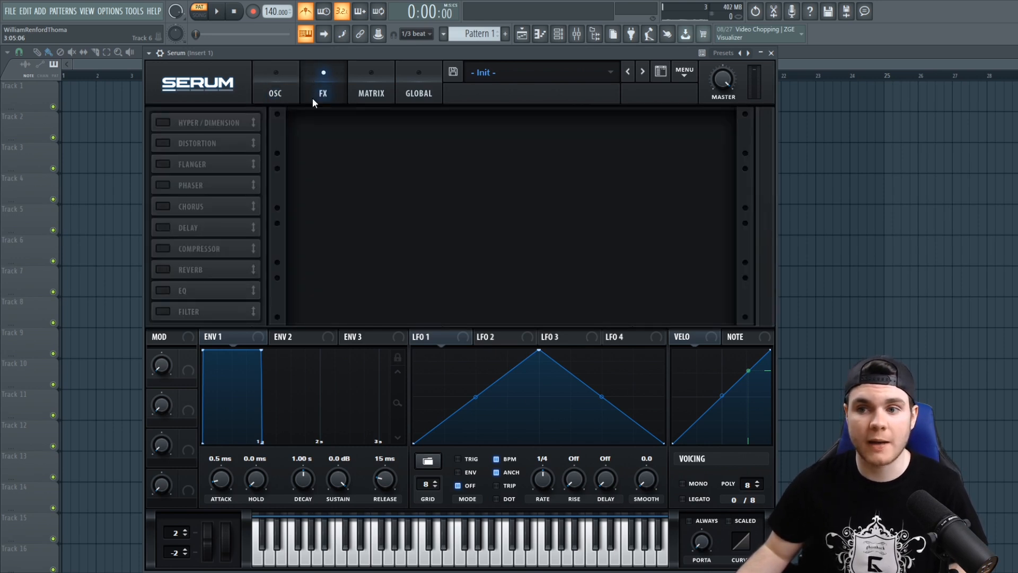
pyautogui.click(260, 72)
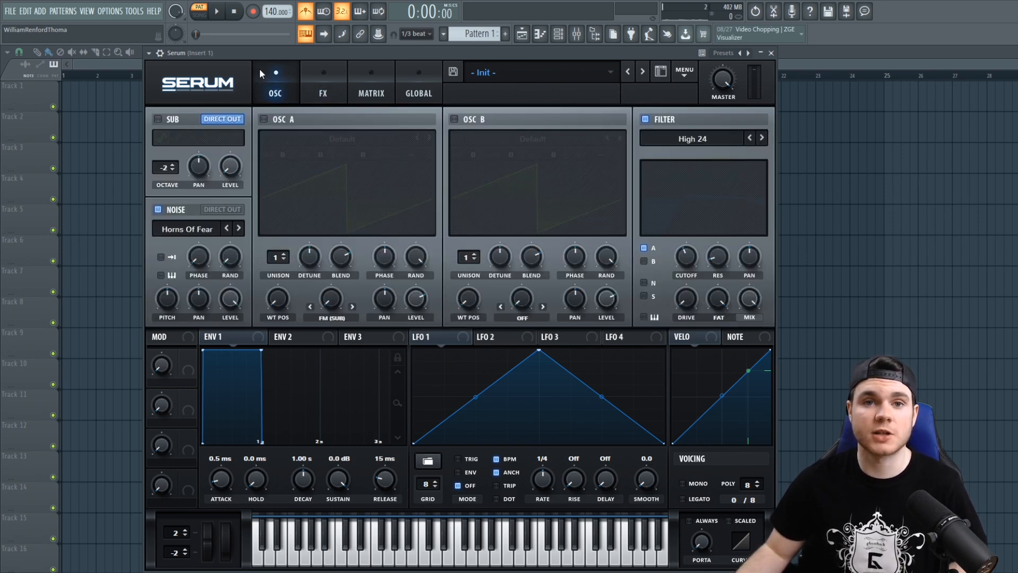
# - Enable one-shot mode and keyboard tracking for the noise oscillator, and raise its pitch with the level at full
pyautogui.click(161, 258)
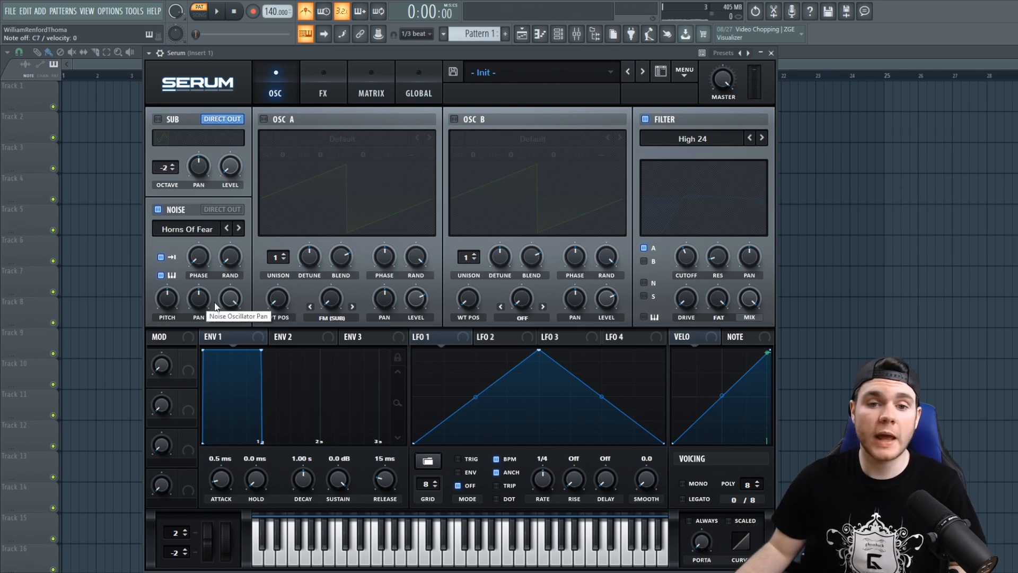
pyautogui.moveTo(232, 298); pyautogui.dragTo(242, 71)
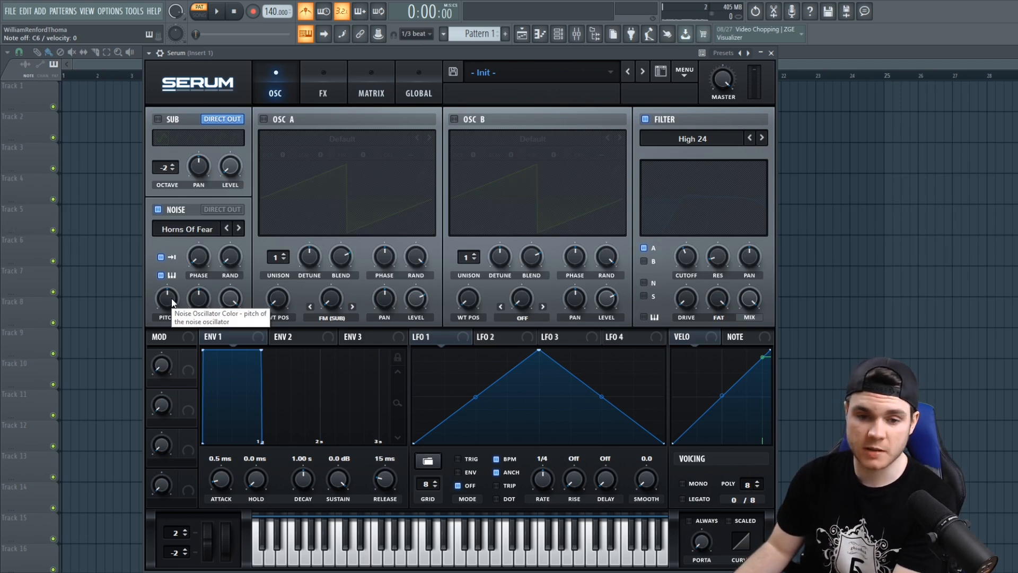
pyautogui.moveTo(170, 298); pyautogui.dragTo(172, 263)
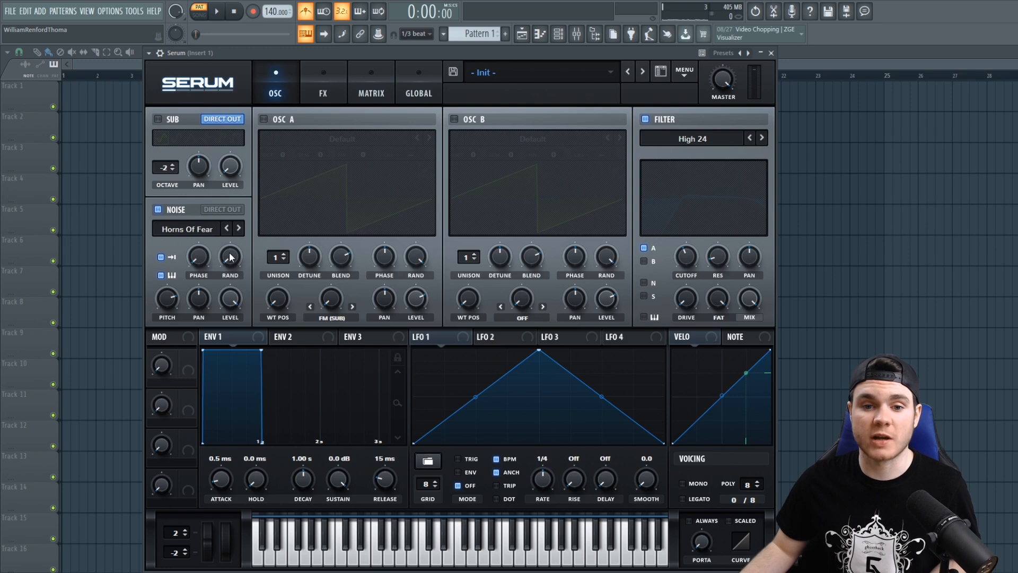
# - Enable OSC A with its level at 0%, and demonstrate its starting phase at 0 and 180 degrees
pyautogui.click(263, 118)
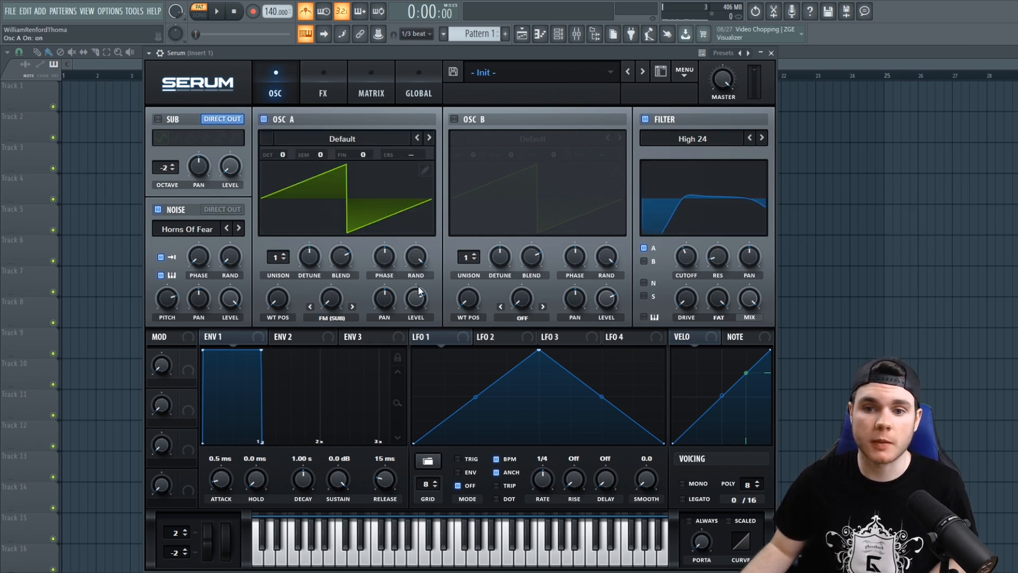
pyautogui.moveTo(414, 294); pyautogui.dragTo(415, 300)
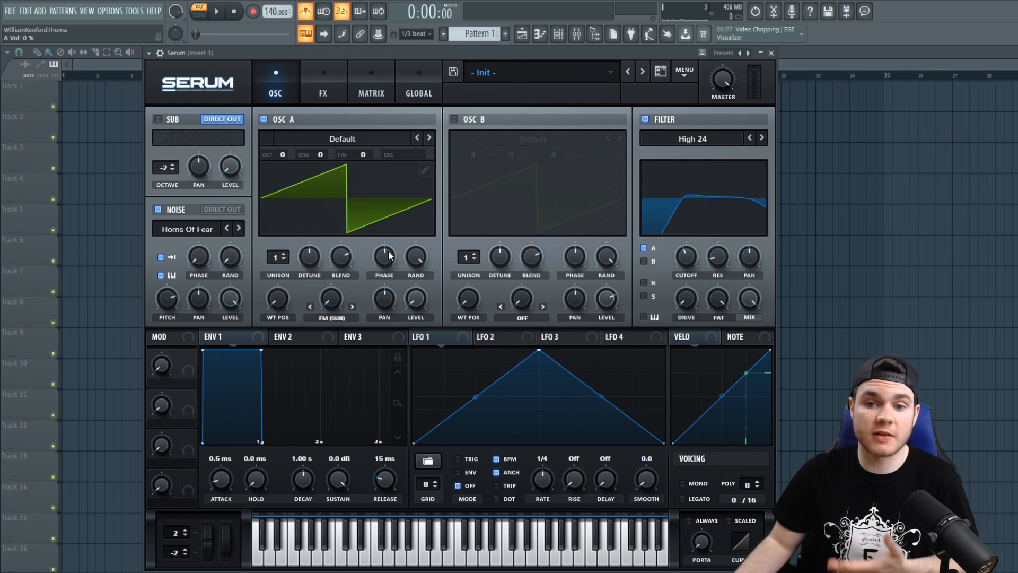
pyautogui.moveTo(382, 253); pyautogui.dragTo(381, 345)
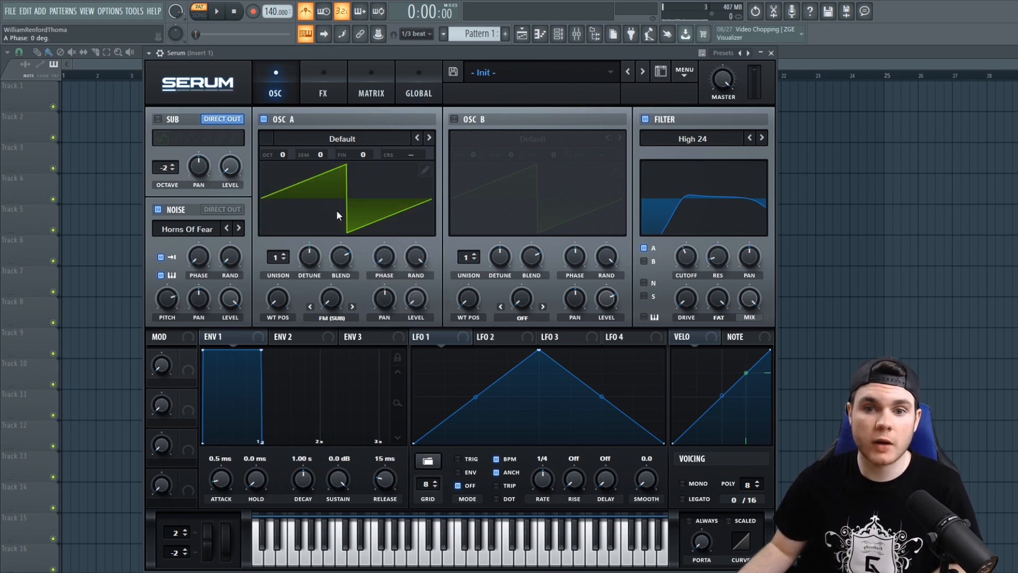
pyautogui.moveTo(346, 199)
pyautogui.mouseDown()
pyautogui.moveTo(387, 228)
pyautogui.moveTo(389, 198)
pyautogui.mouseUp()
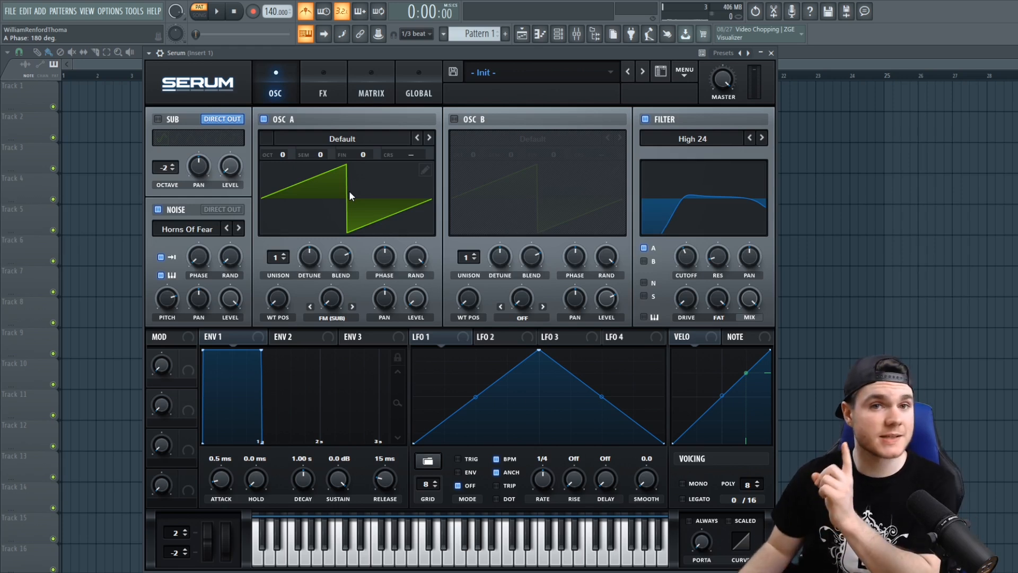
# - Demonstrate OSC A's random phase at 100% and about 55%, and bring it down to 0%
pyautogui.moveTo(415, 257)
pyautogui.mouseDown()
pyautogui.moveTo(405, 370)
pyautogui.moveTo(428, 113)
pyautogui.mouseUp()
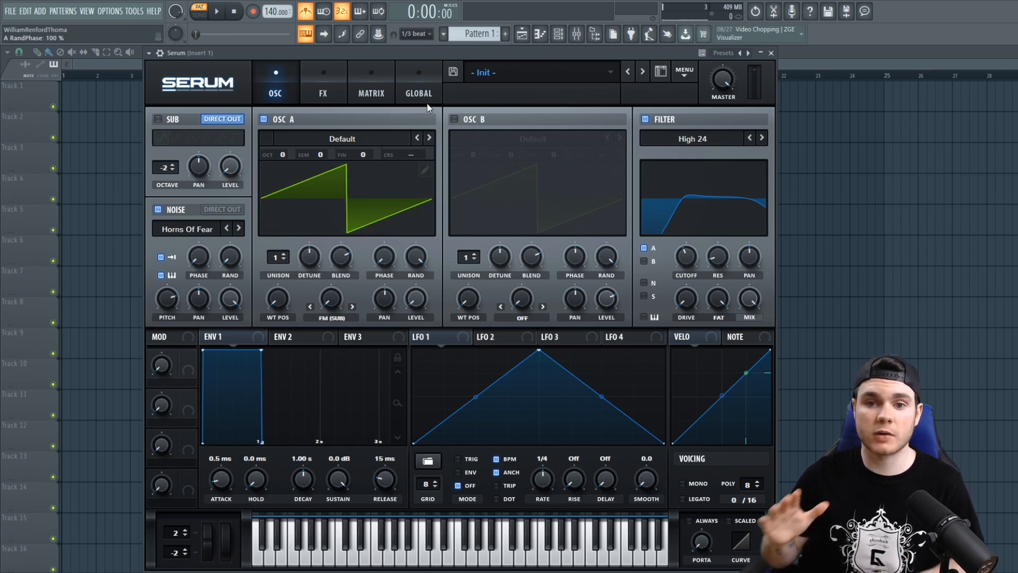
pyautogui.moveTo(414, 254); pyautogui.dragTo(416, 299)
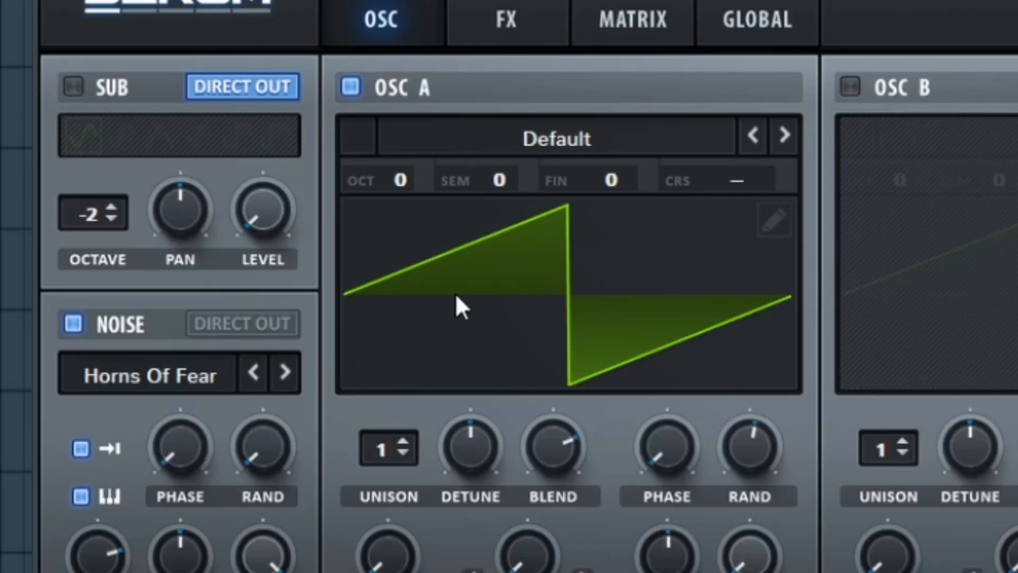
pyautogui.moveTo(752, 444); pyautogui.dragTo(754, 450)
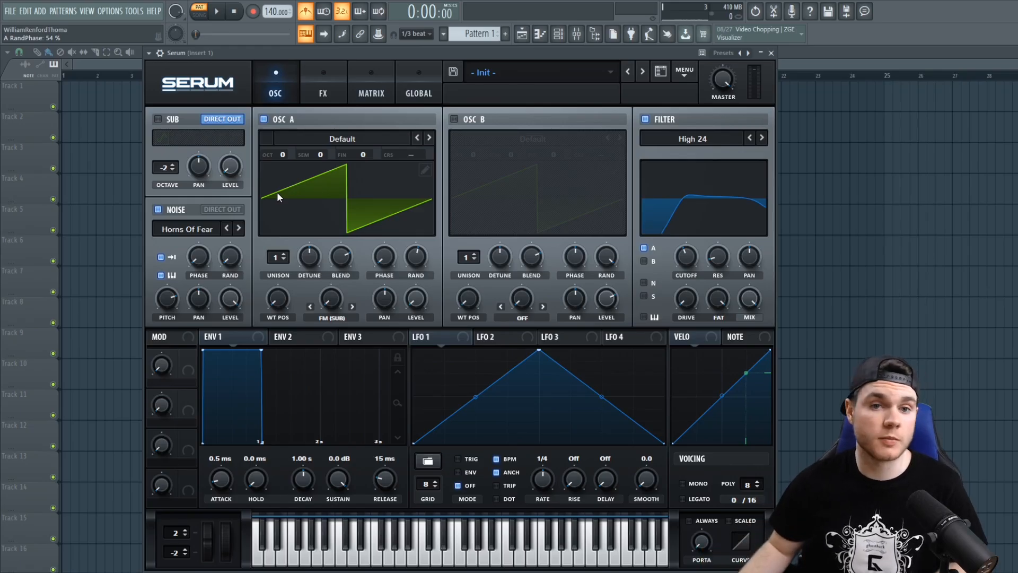
pyautogui.moveTo(414, 259); pyautogui.dragTo(413, 258)
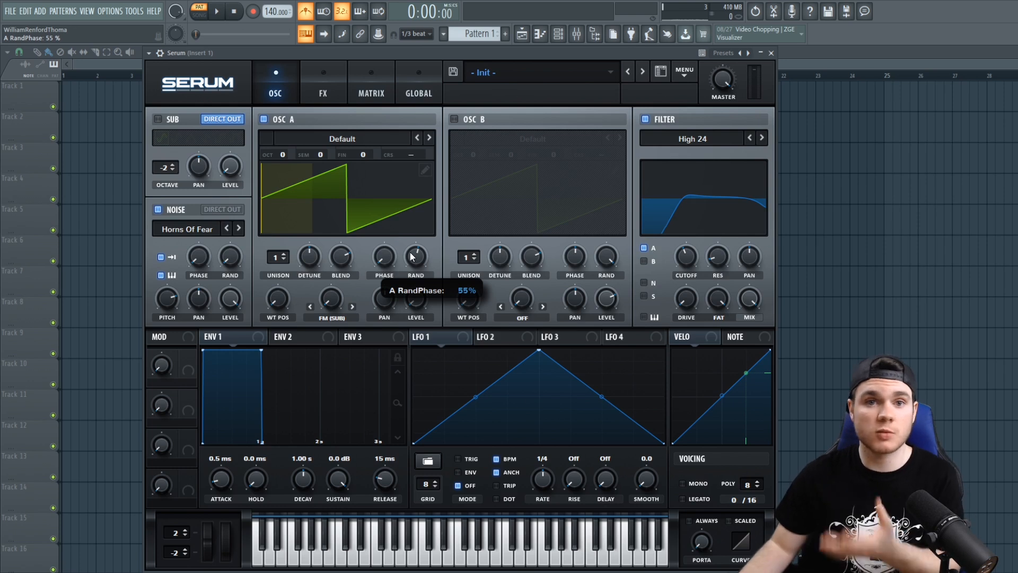
pyautogui.moveTo(413, 258); pyautogui.dragTo(413, 321)
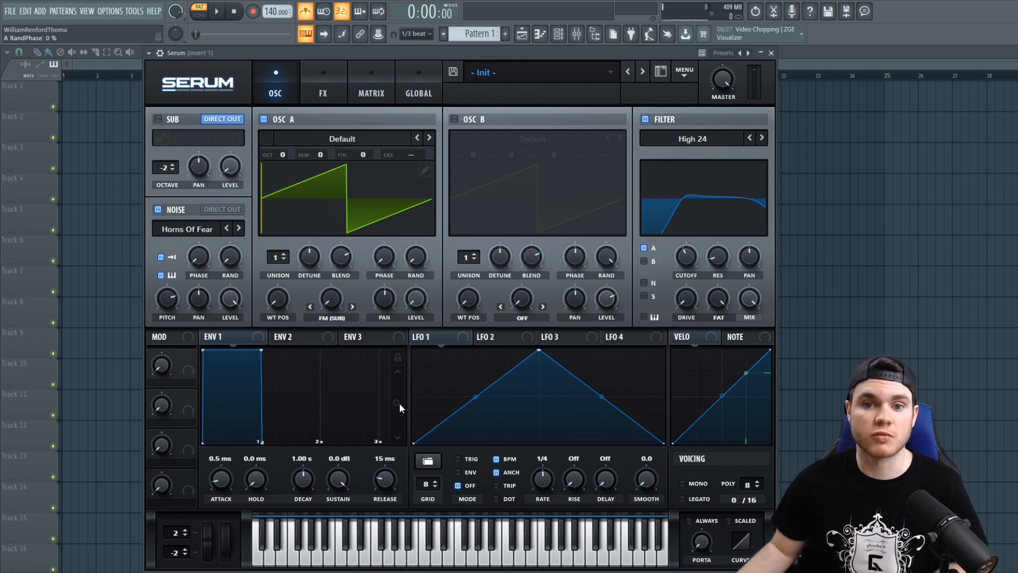
# - Set OSC A's phase to 148 degrees and switch the oscillator off
pyautogui.moveTo(386, 267); pyautogui.dragTo(388, 209)
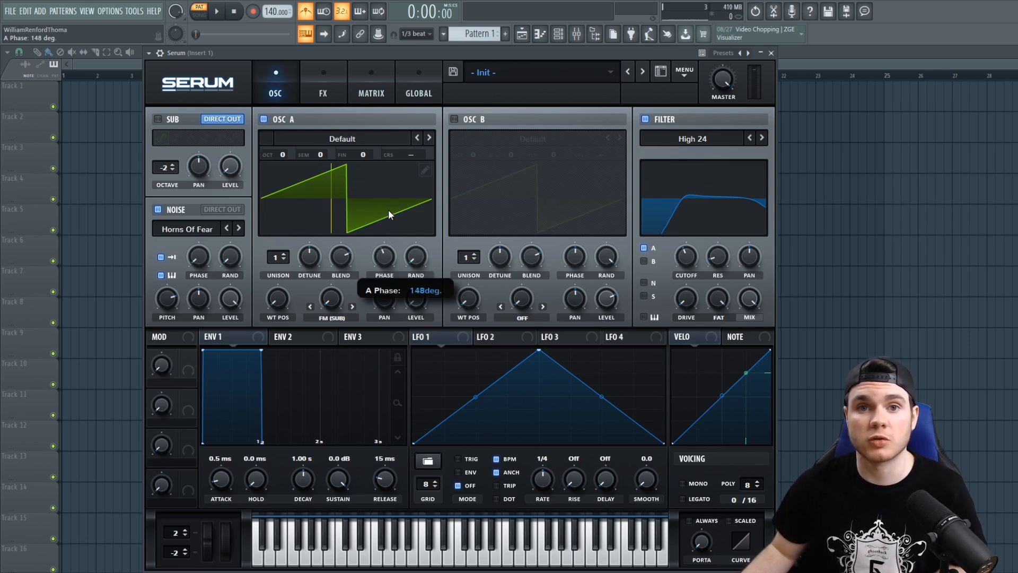
pyautogui.moveTo(388, 209); pyautogui.dragTo(388, 209)
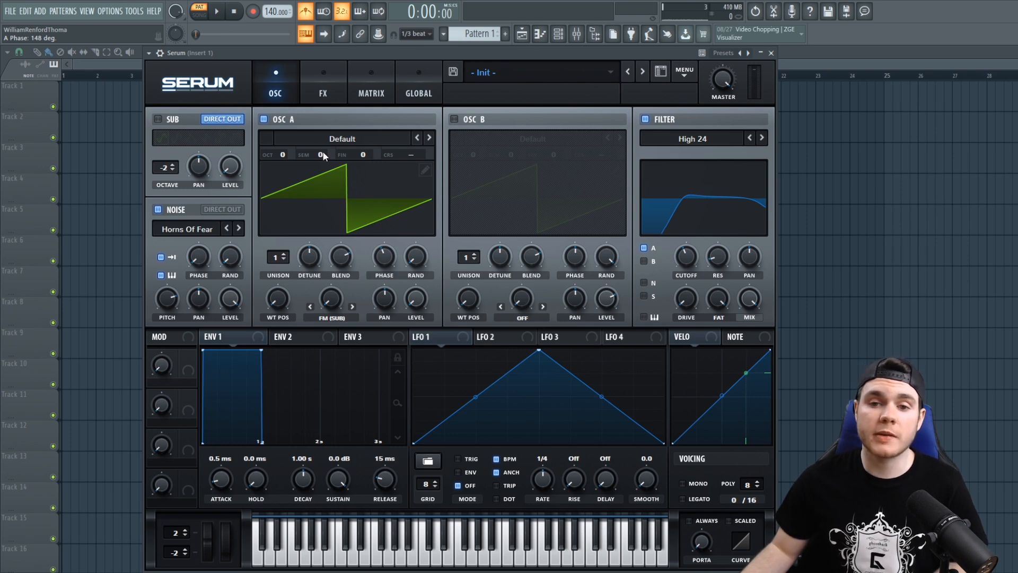
pyautogui.click(264, 119)
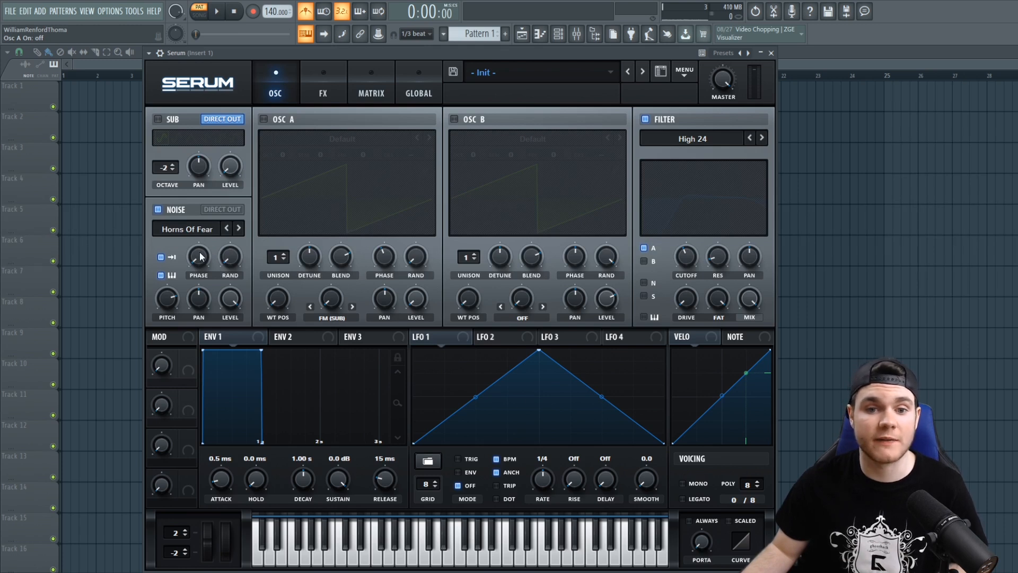
# - Try the noise oscillator's phase at 37% and a raised random phase, and return both to 0%
pyautogui.moveTo(200, 257); pyautogui.dragTo(207, 254)
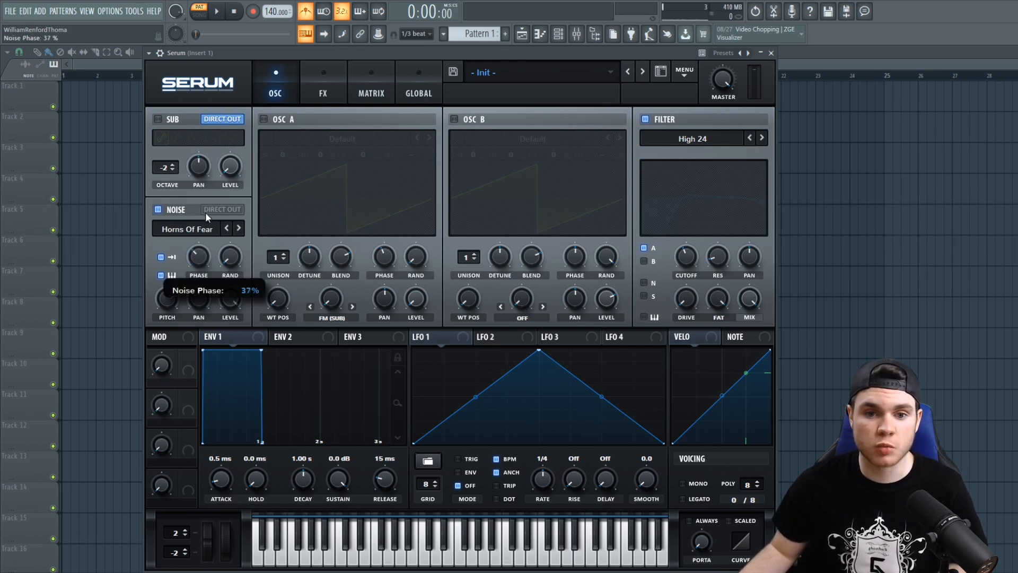
pyautogui.moveTo(212, 117); pyautogui.dragTo(206, 200)
pyautogui.moveTo(201, 261); pyautogui.dragTo(227, 252)
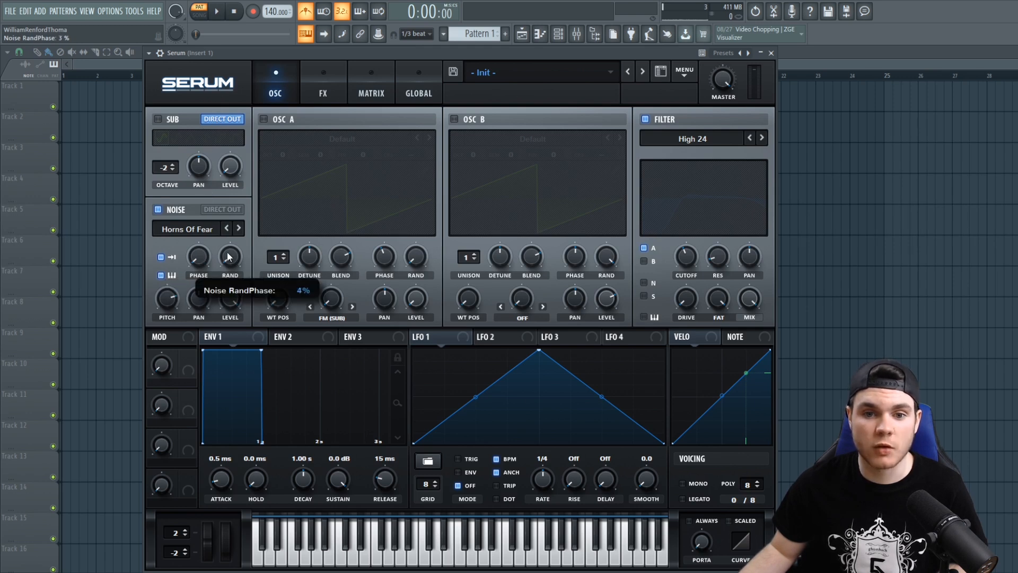
pyautogui.moveTo(238, 159); pyautogui.dragTo(199, 407)
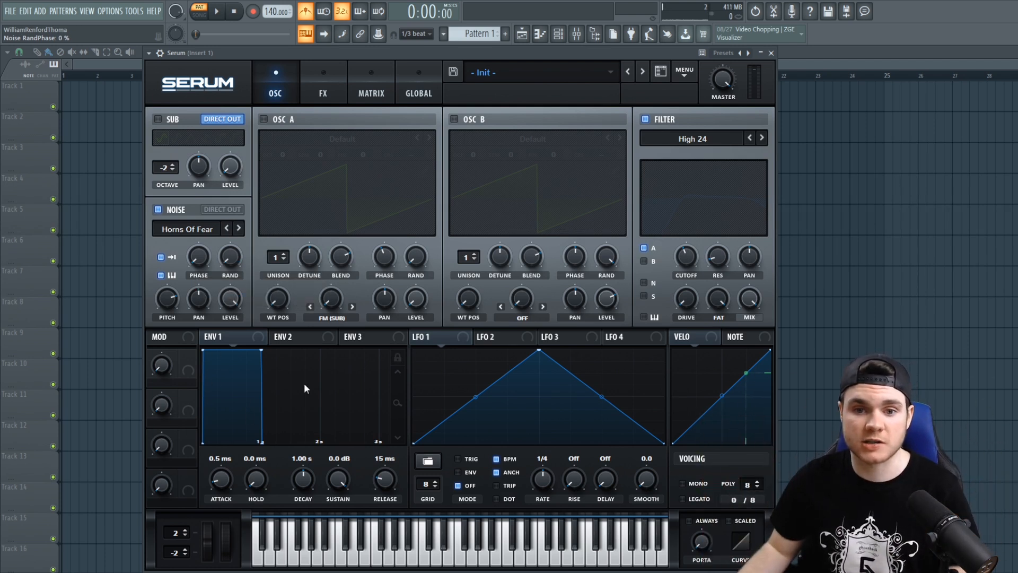
# - Audition the noise sample with its start phase raised to 10% and up to 91%, and lower the phase again
pyautogui.moveTo(236, 275)
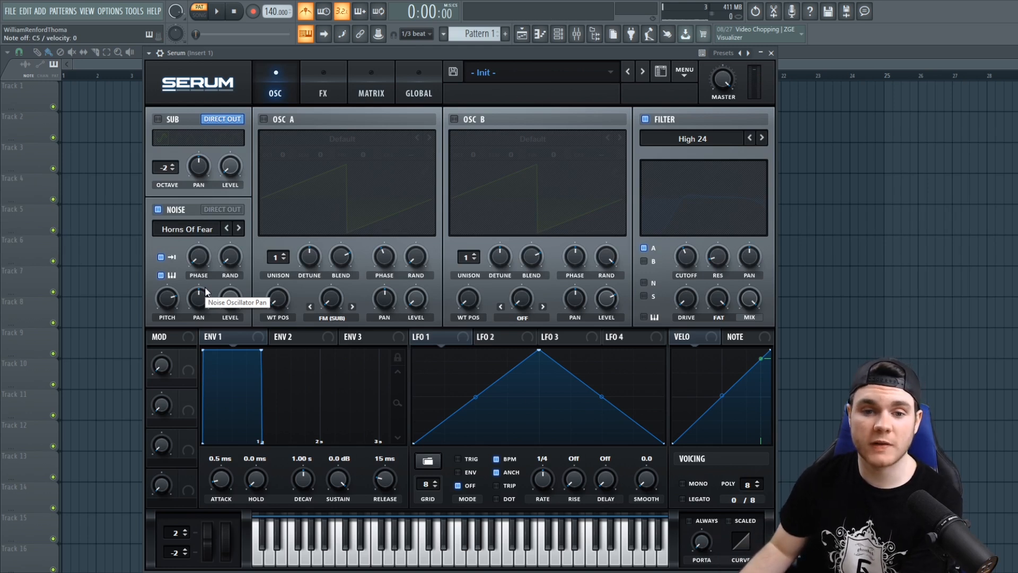
pyautogui.click(200, 256)
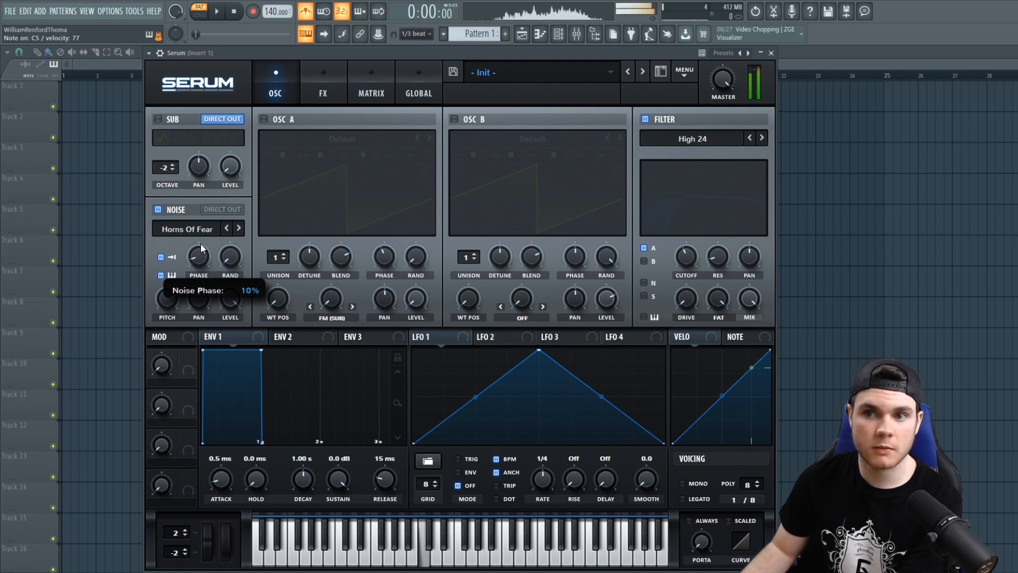
pyautogui.moveTo(201, 245); pyautogui.dragTo(202, 224)
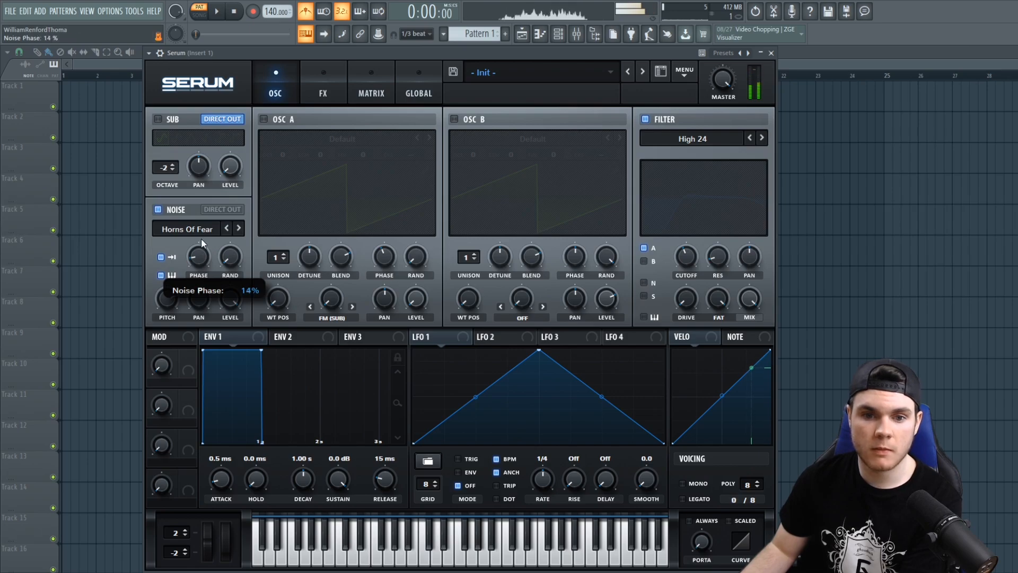
pyautogui.moveTo(518, 168); pyautogui.dragTo(535, 0)
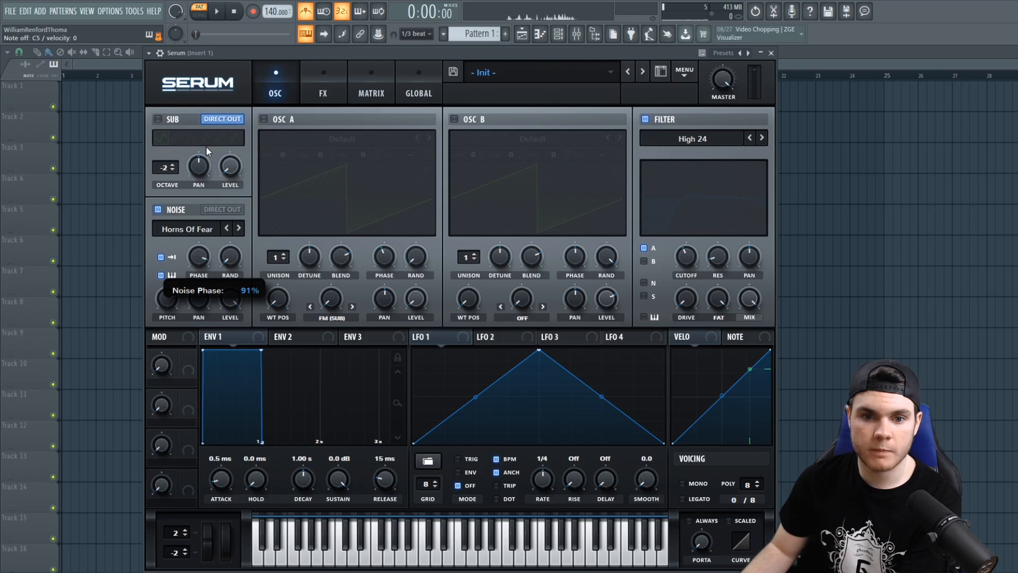
pyautogui.moveTo(206, 145); pyautogui.dragTo(200, 211)
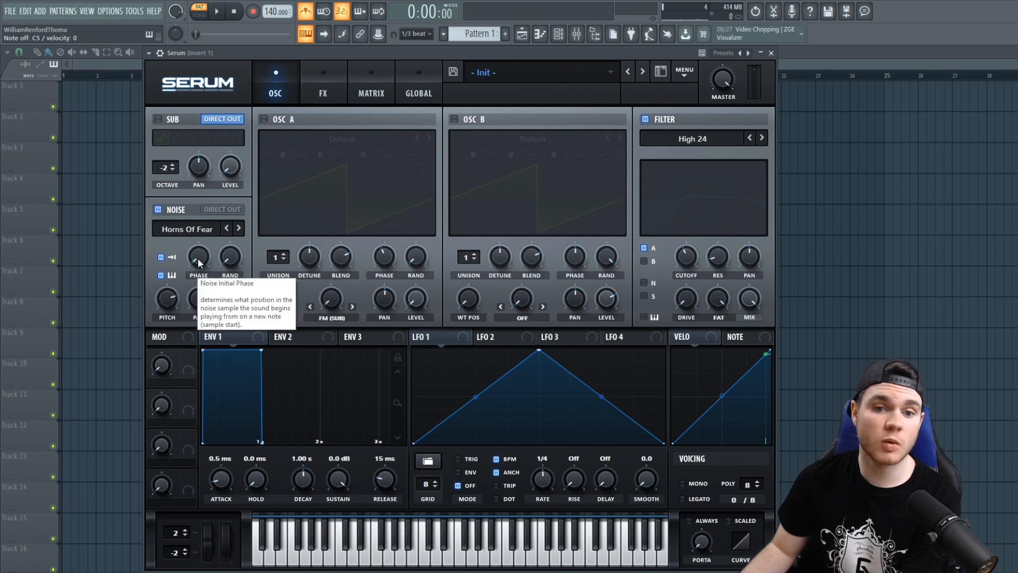
# - Try raised start phase and random phase values on the noise sample, ending with the random phase at 100%
pyautogui.moveTo(199, 258); pyautogui.dragTo(201, 180)
pyautogui.moveTo(233, 259); pyautogui.dragTo(230, 228)
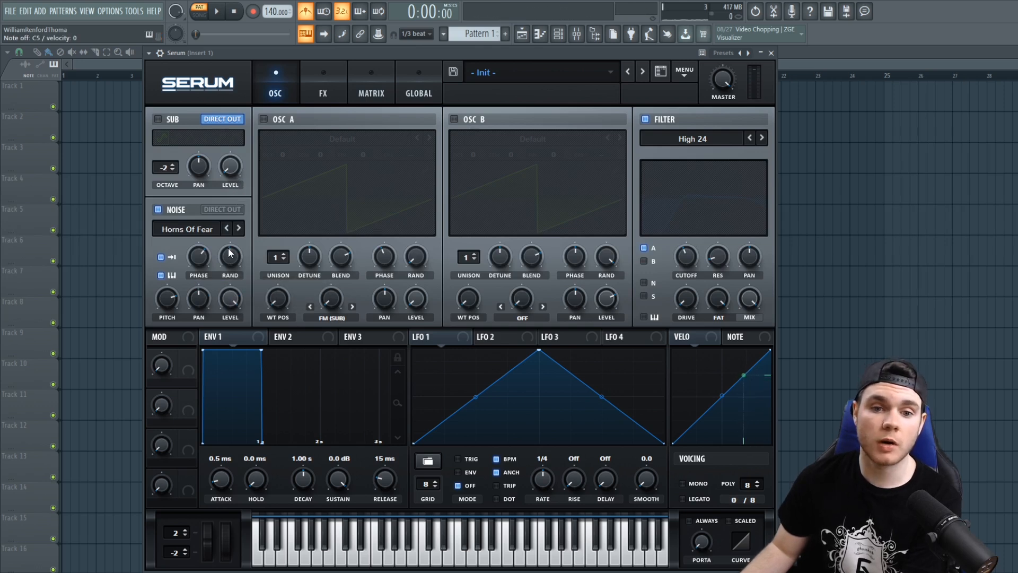
pyautogui.moveTo(208, 251)
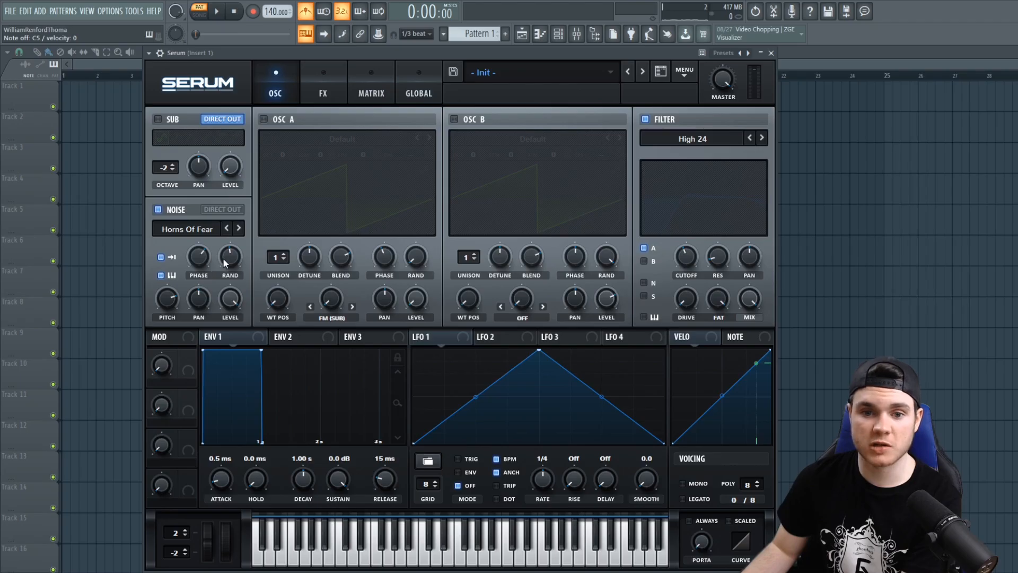
pyautogui.moveTo(566, 277); pyautogui.dragTo(243, 138)
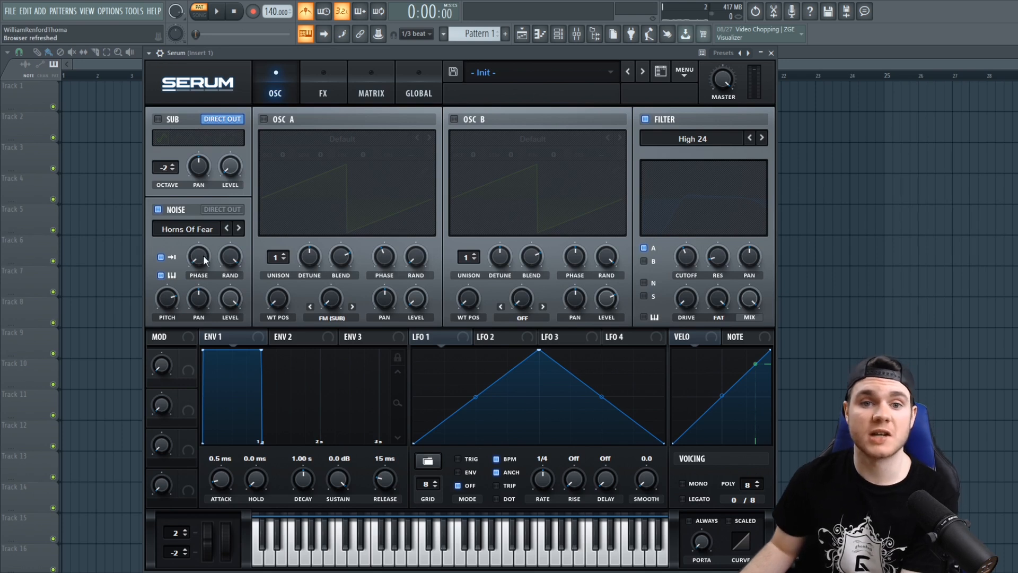
pyautogui.moveTo(234, 246)
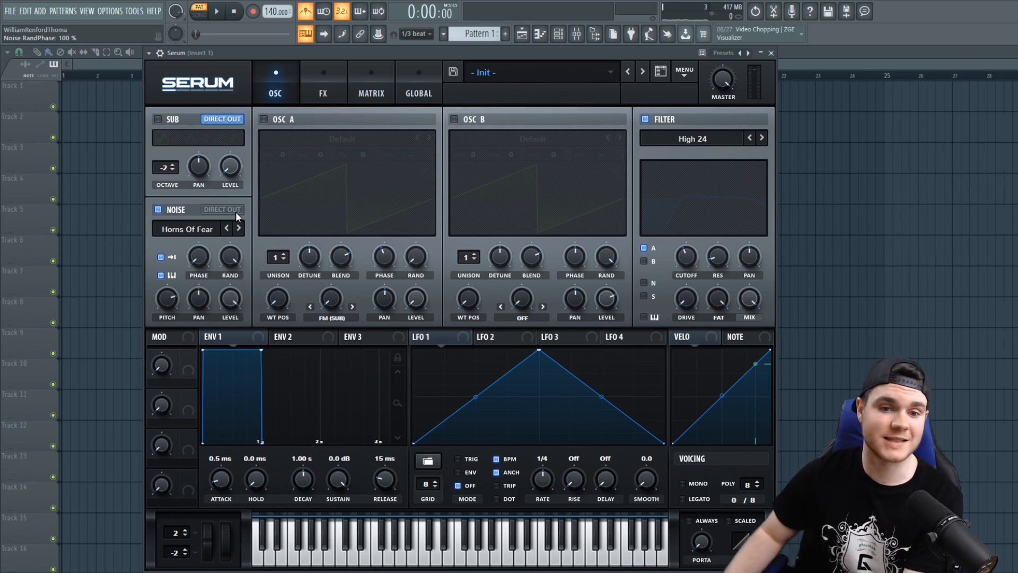